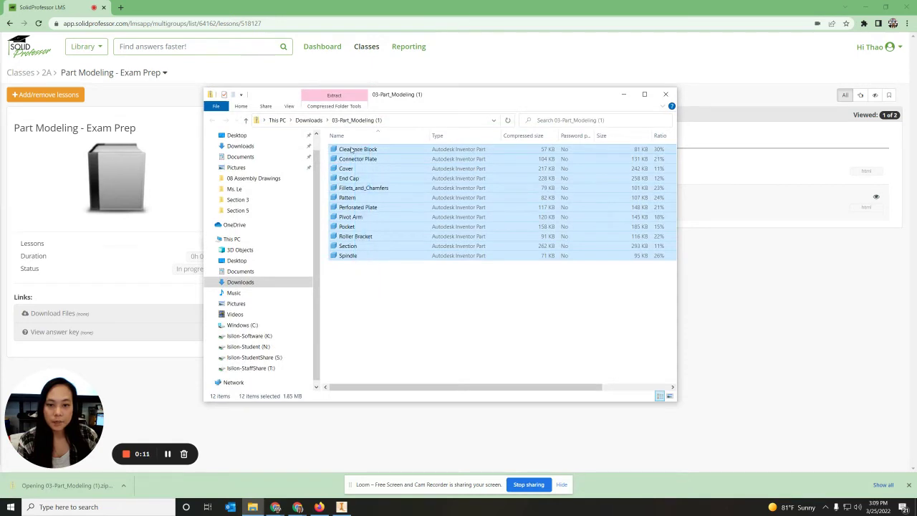
Step: Copy the selected part files from the 03-Part_Modeling (1) archive into the Documents folder and minimize the folder window
right_click(363, 150)
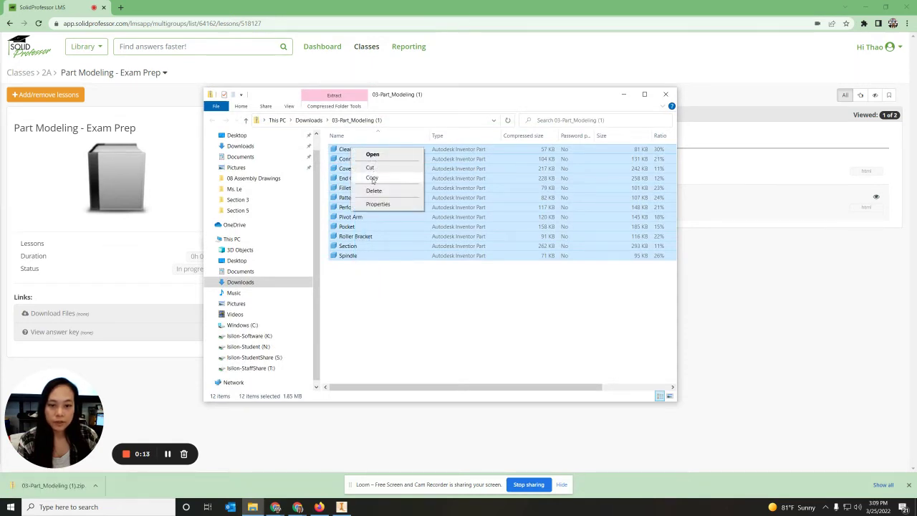
click(371, 178)
click(365, 304)
click(240, 270)
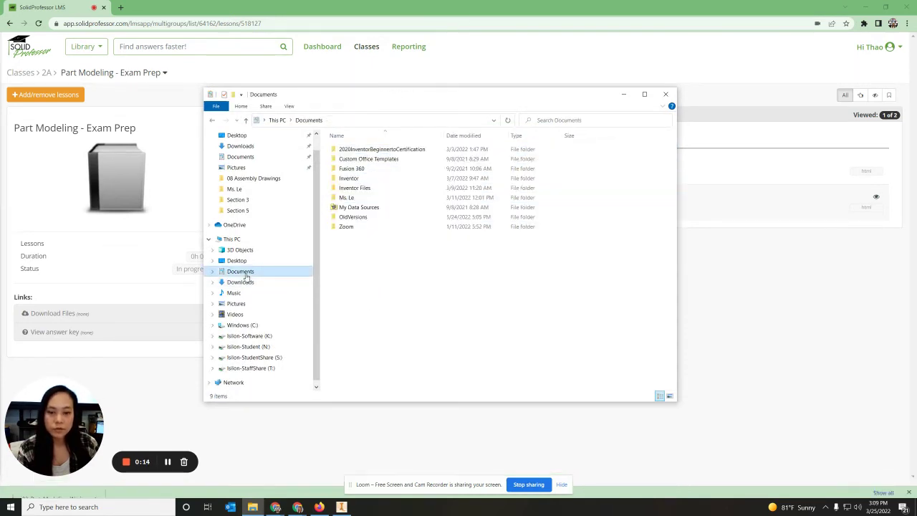
right_click(359, 271)
click(378, 332)
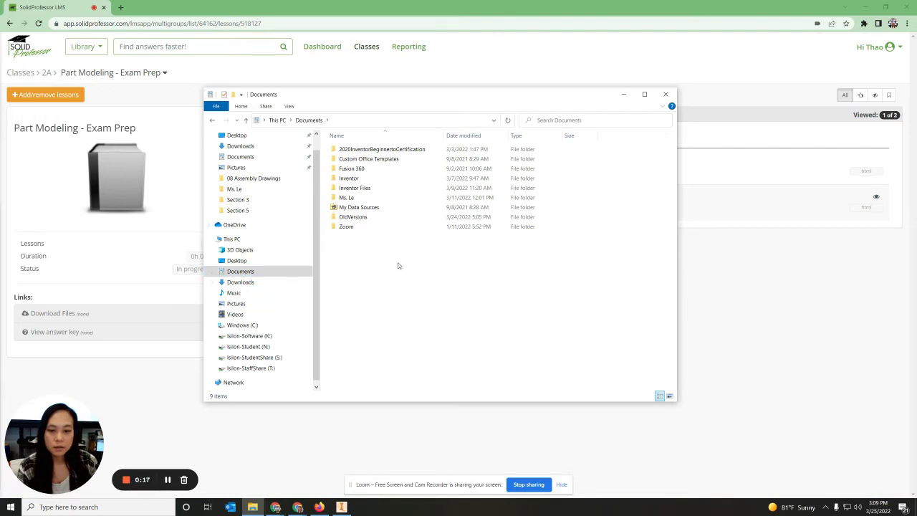
click(623, 95)
Step: Switch to Inventor, place the practice exam window beside it, and begin the Part Modeling exam
click(343, 507)
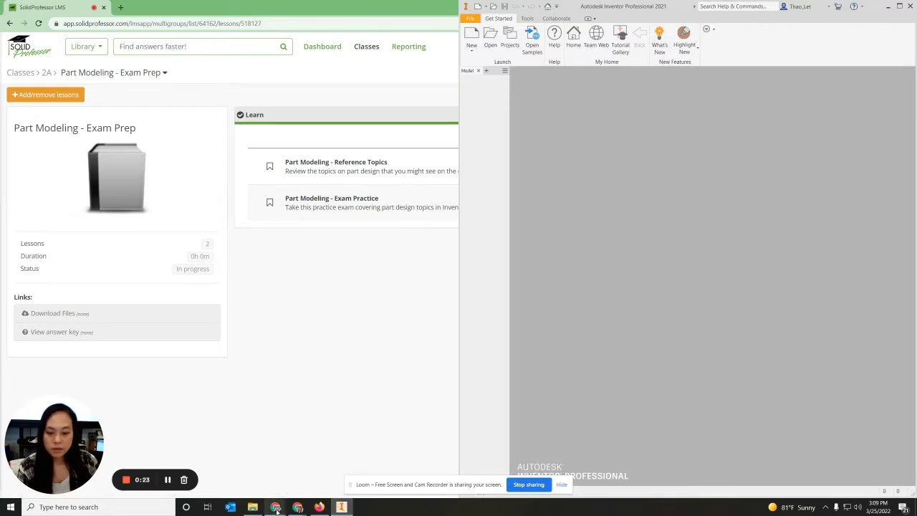
mouse_move(275, 507)
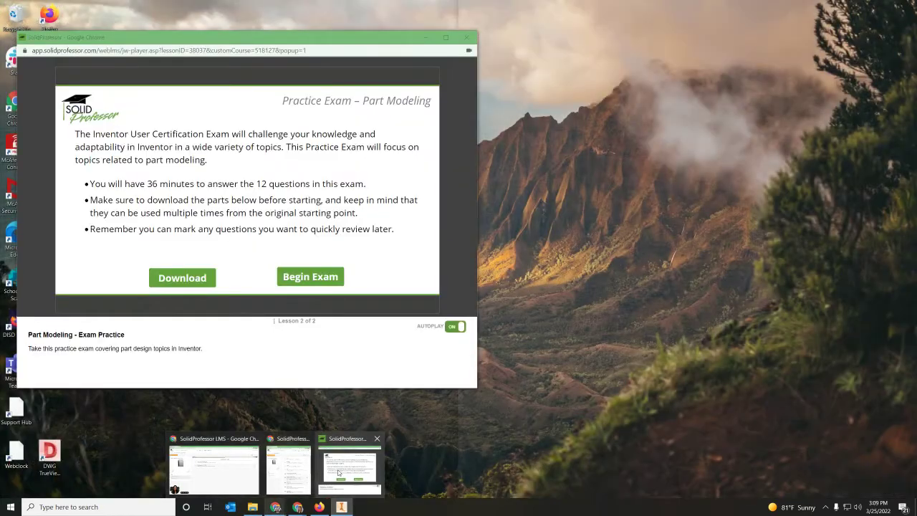
click(339, 471)
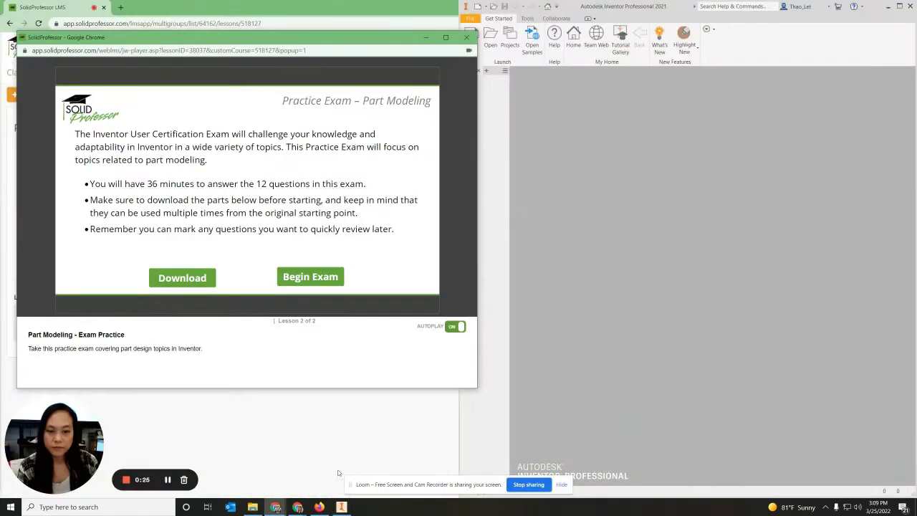
drag(427, 38, 392, 37)
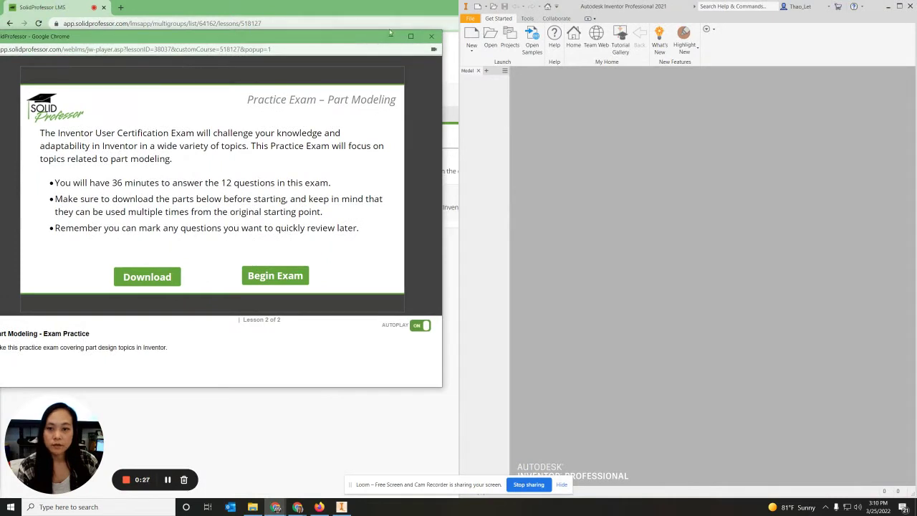
drag(263, 39, 280, 28)
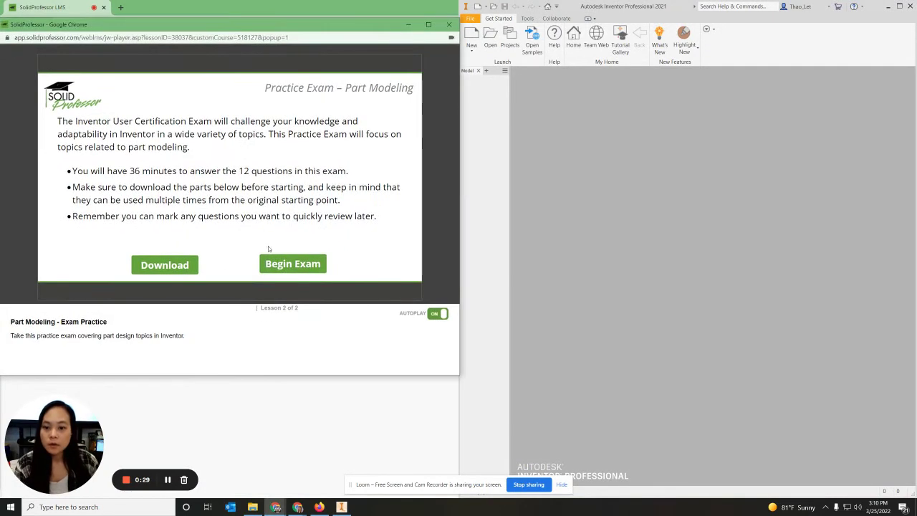
click(262, 265)
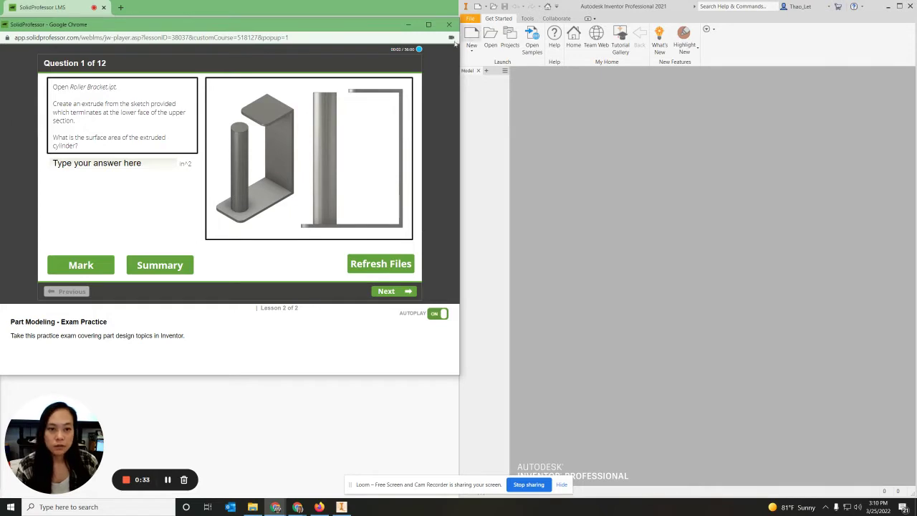
drag(355, 32, 364, 31)
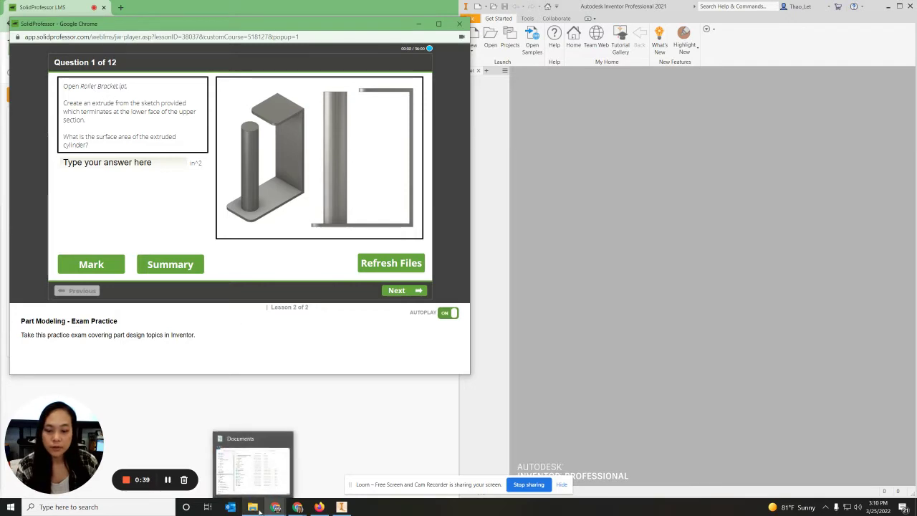
Step: Open the Roller Bracket part from the Documents folder and bring the exam question back to the front
click(247, 459)
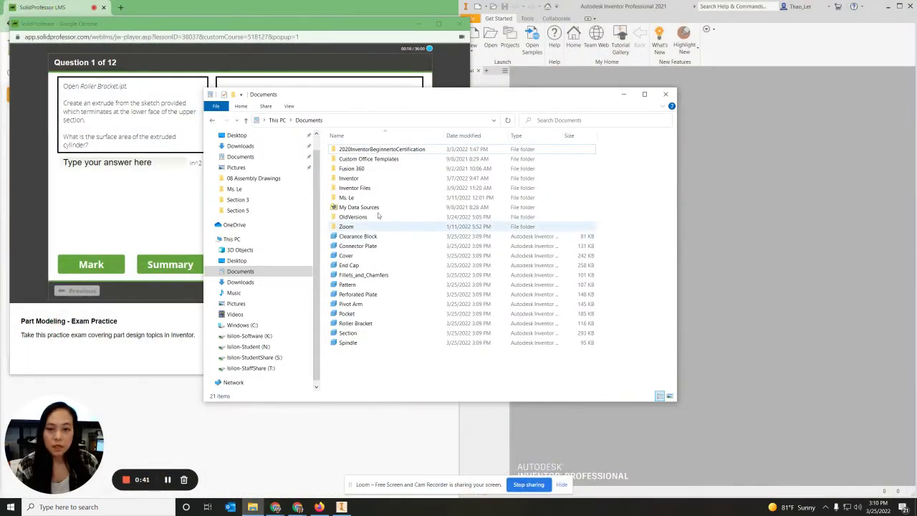
double_click(355, 323)
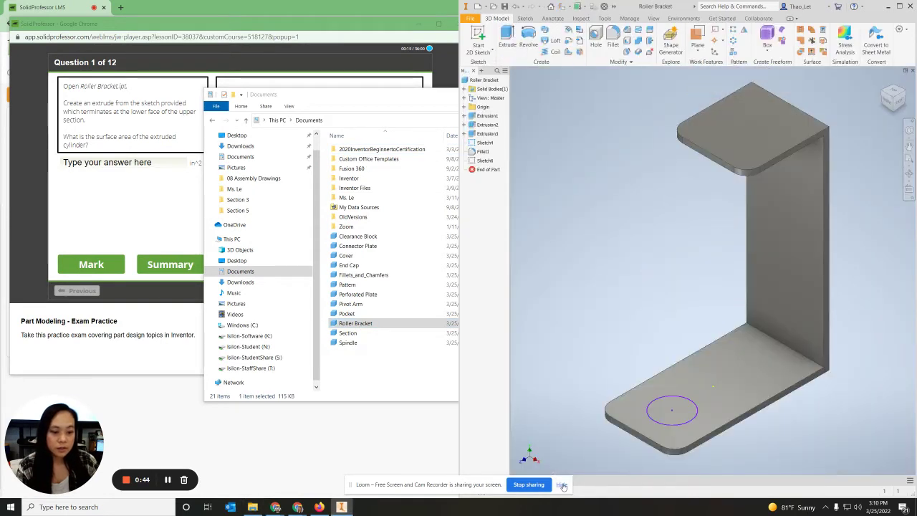
click(562, 485)
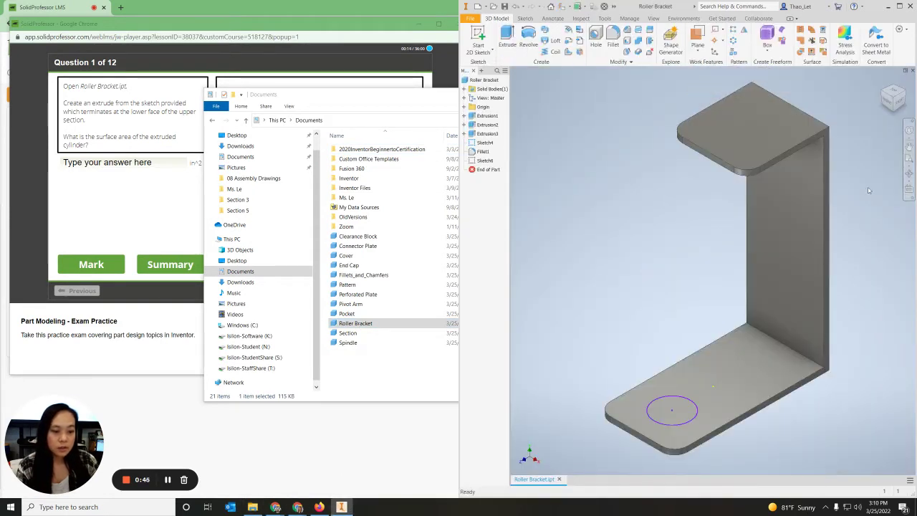
scroll(801, 268, down, 3)
scroll(802, 265, up, 3)
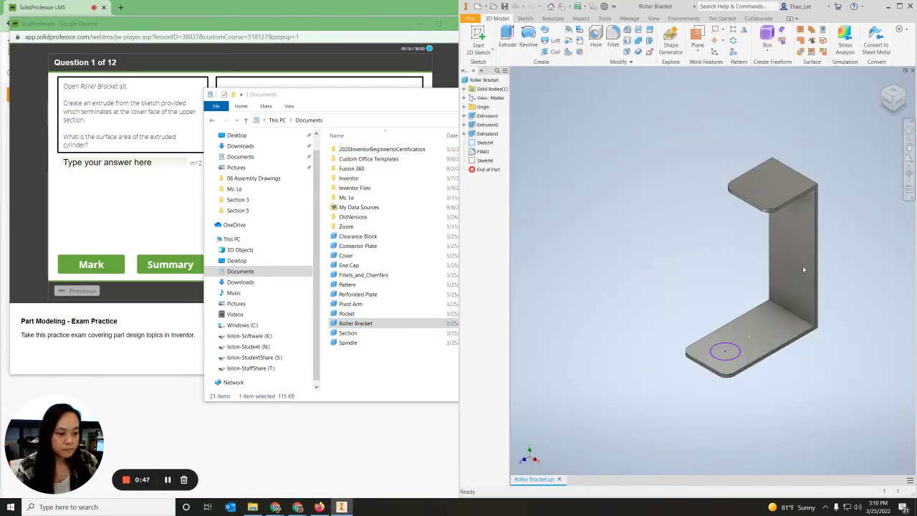
click(179, 237)
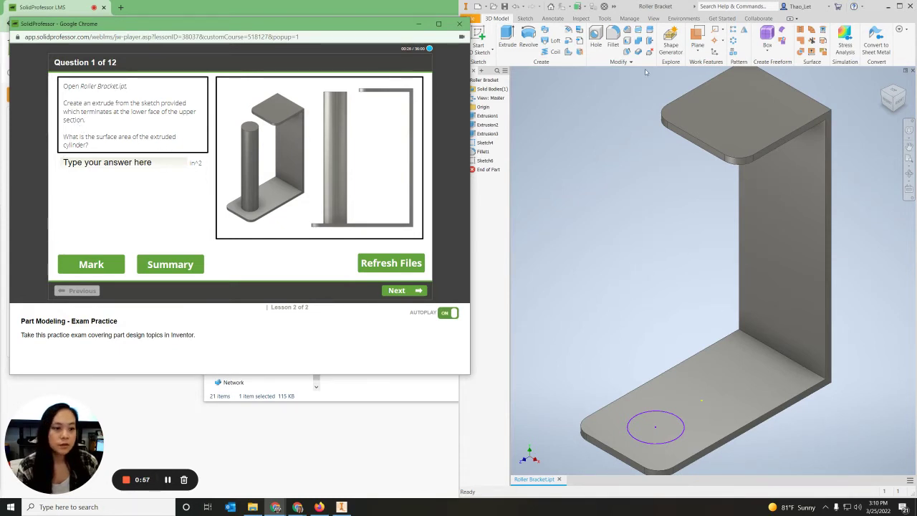
Step: Extrude the circle on the bracket's base up to the lower face of the upper section
scroll(663, 138, down, 2)
scroll(650, 91, up, 3)
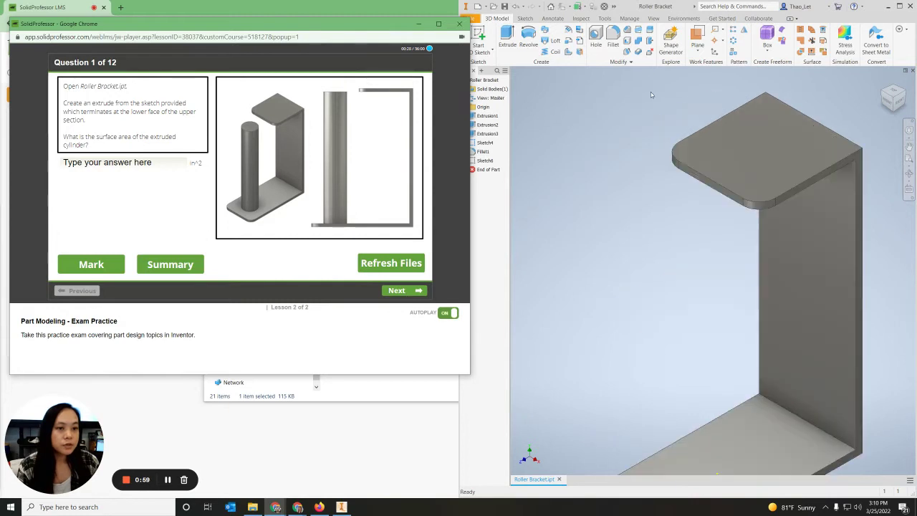
scroll(595, 74, down, 3)
click(507, 36)
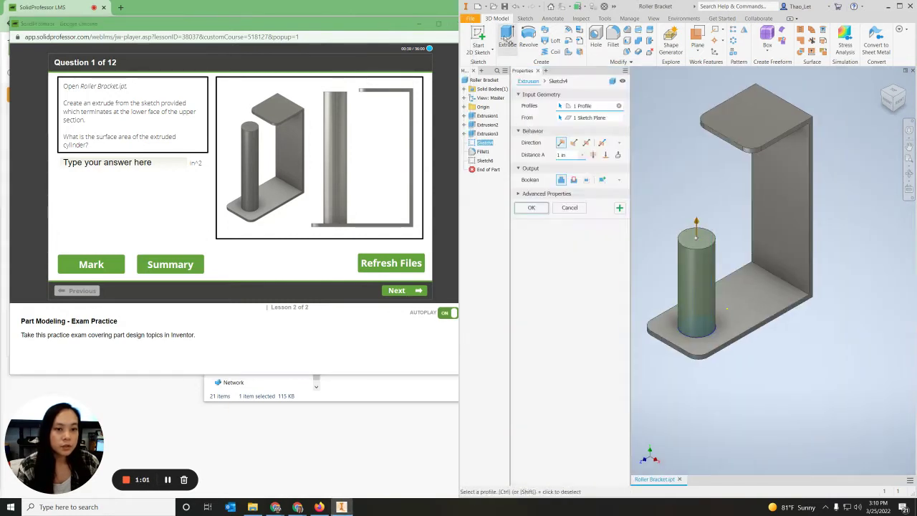
click(605, 155)
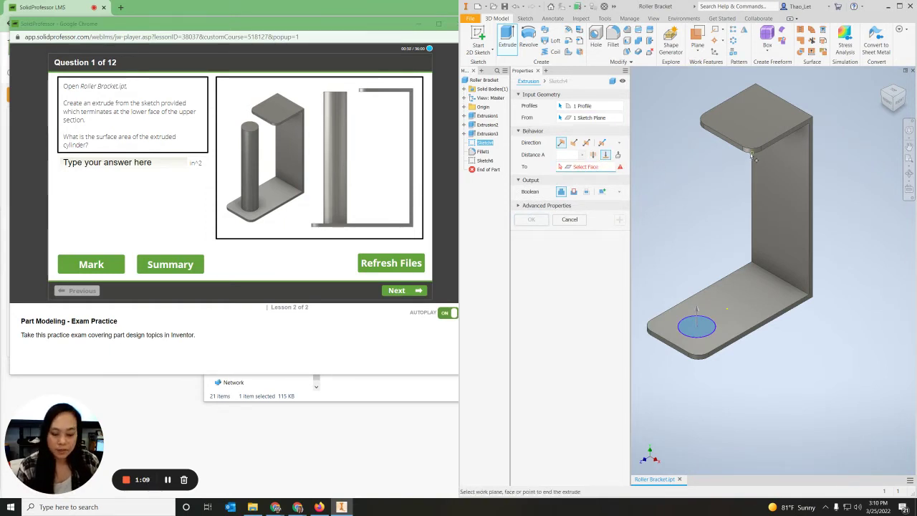
shift+middle_drag(732, 191, 757, 119)
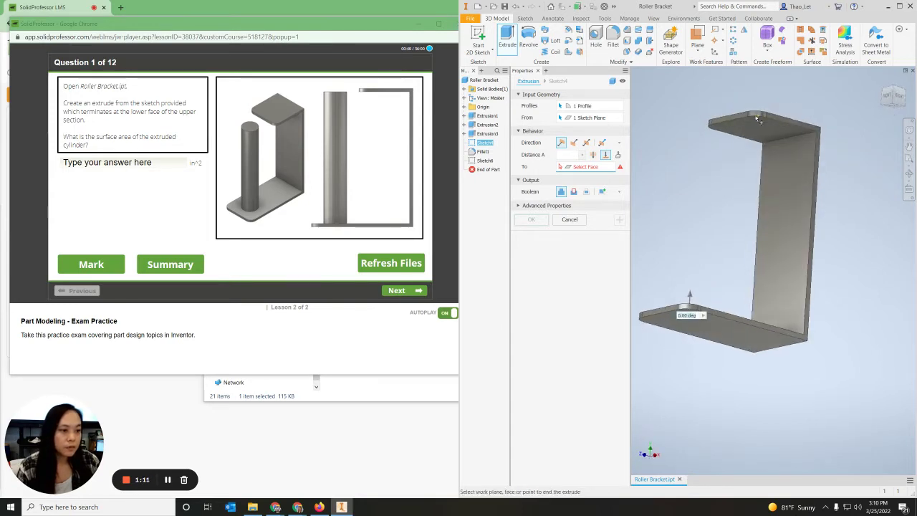
click(756, 117)
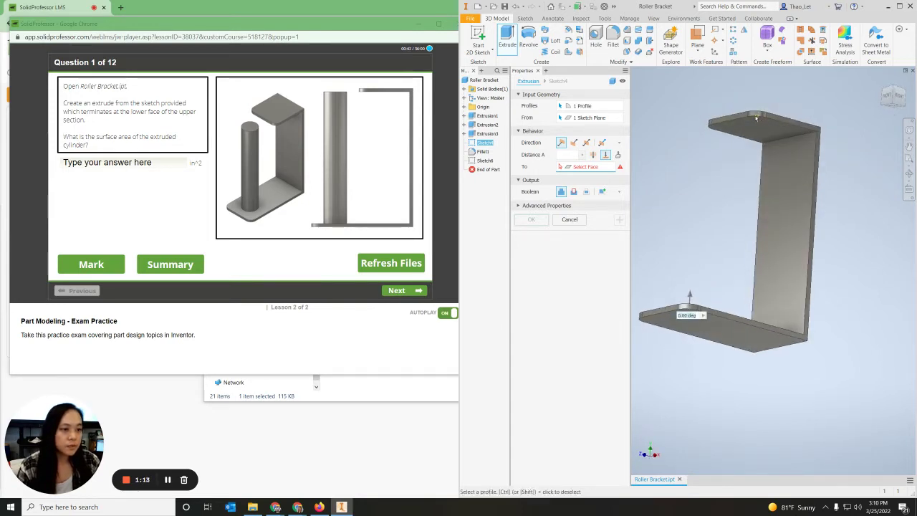
shift+middle_drag(719, 151, 748, 419)
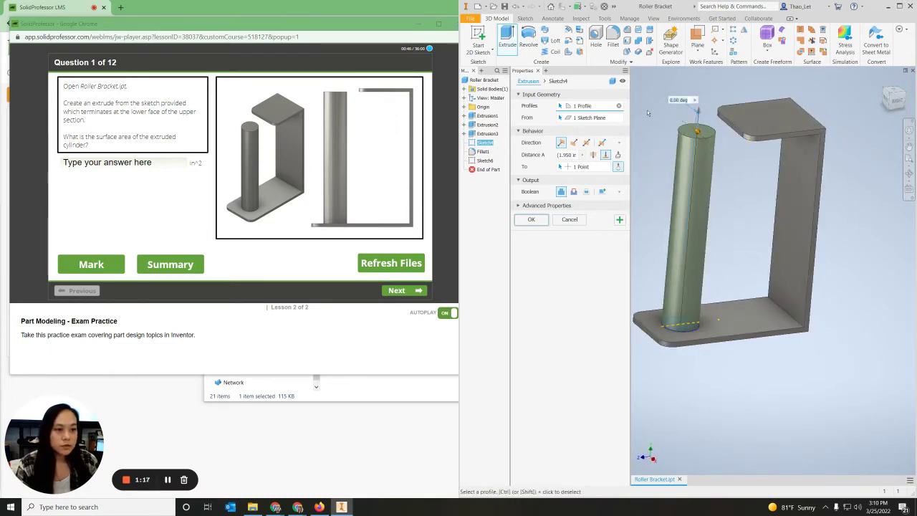
click(530, 220)
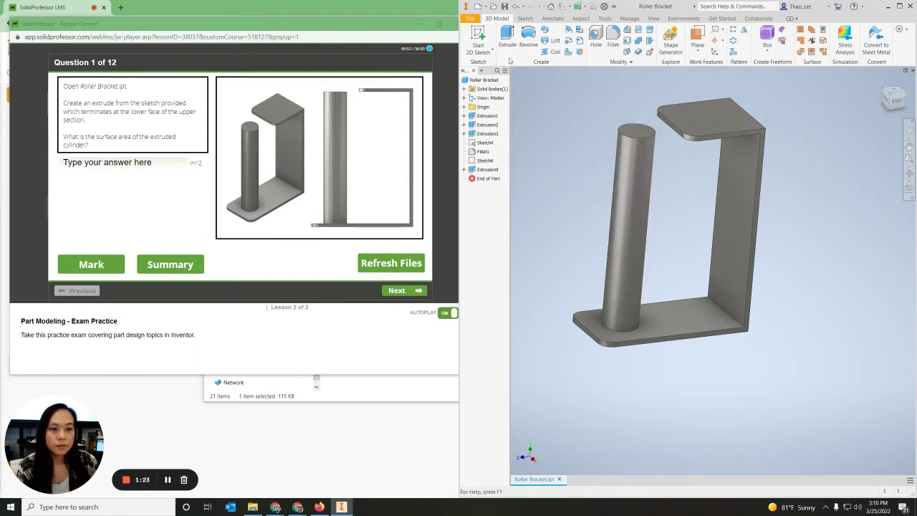
Step: Measure the surface areas of the extruded cylinder's side face and top face
click(580, 19)
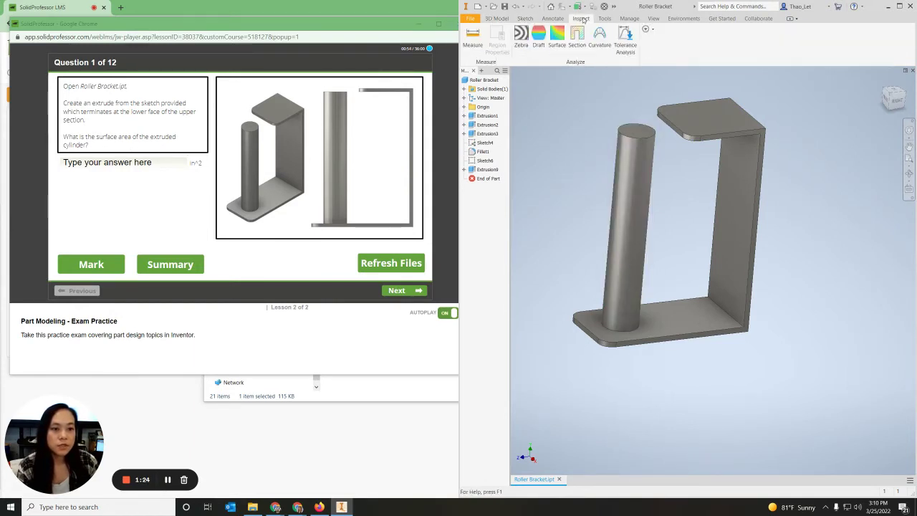
click(473, 36)
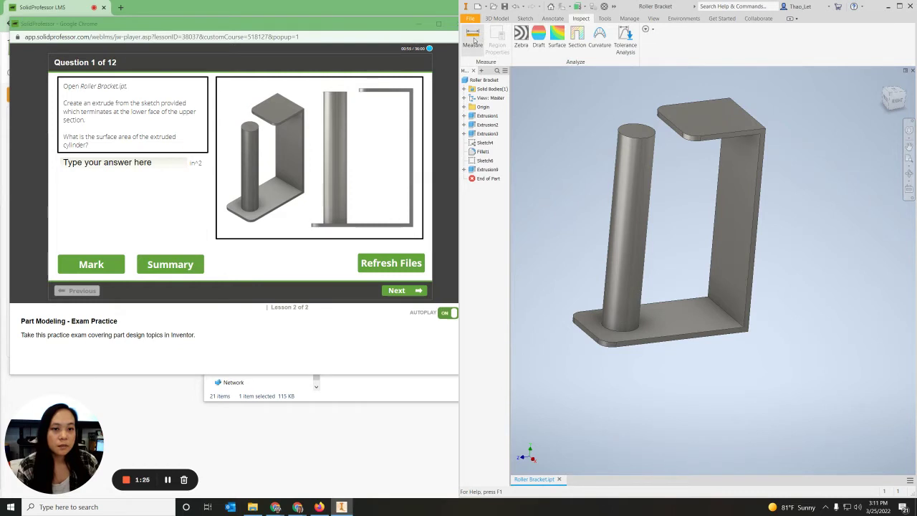
click(637, 190)
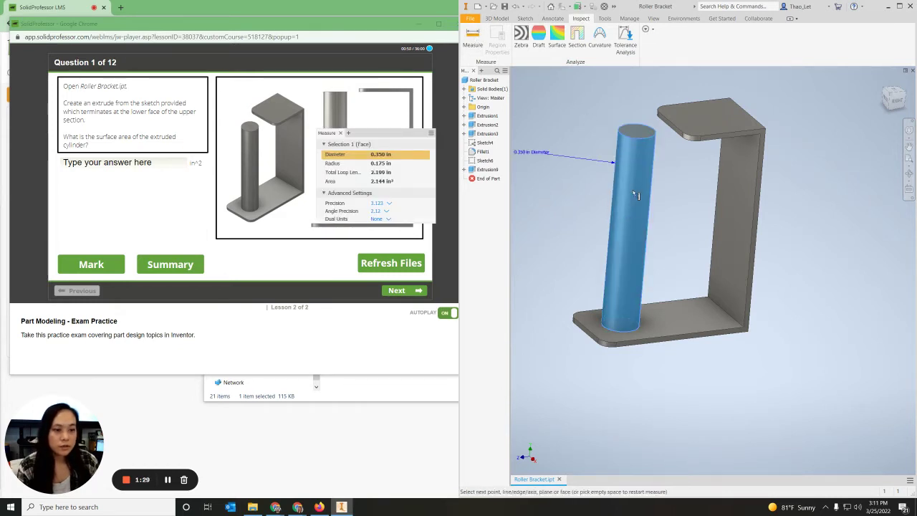
click(635, 134)
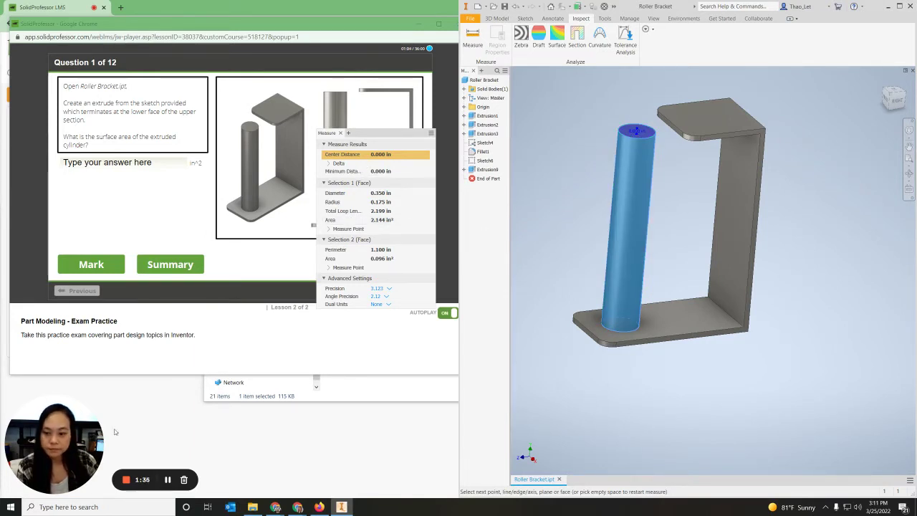
Step: Switch to the practice exam window showing Question 2 and reposition it
click(167, 480)
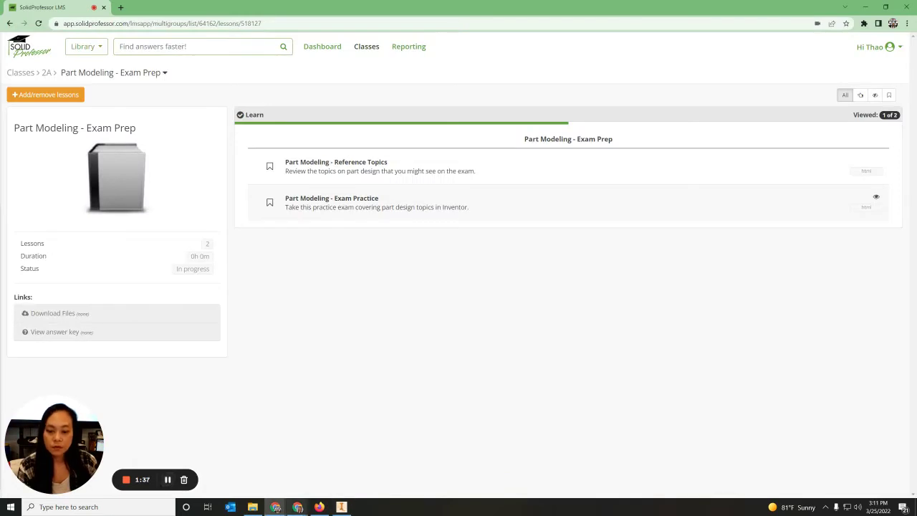
mouse_move(283, 509)
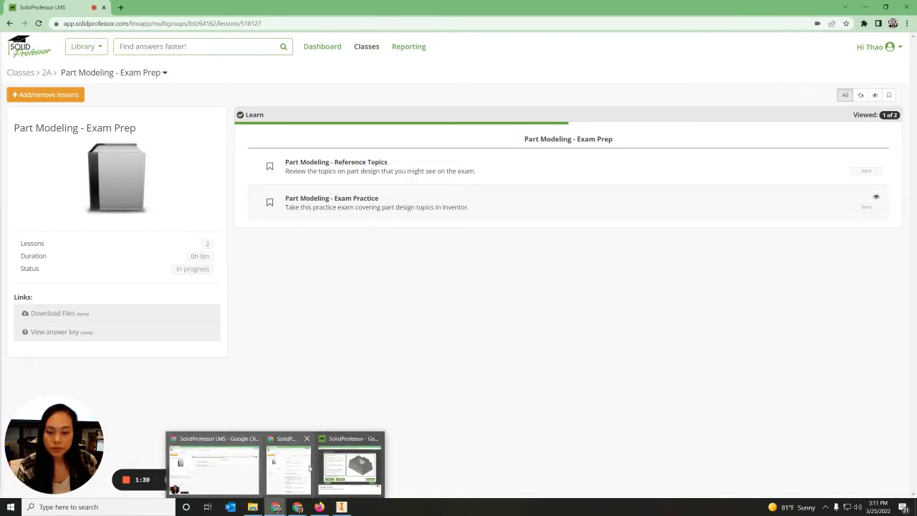
click(334, 468)
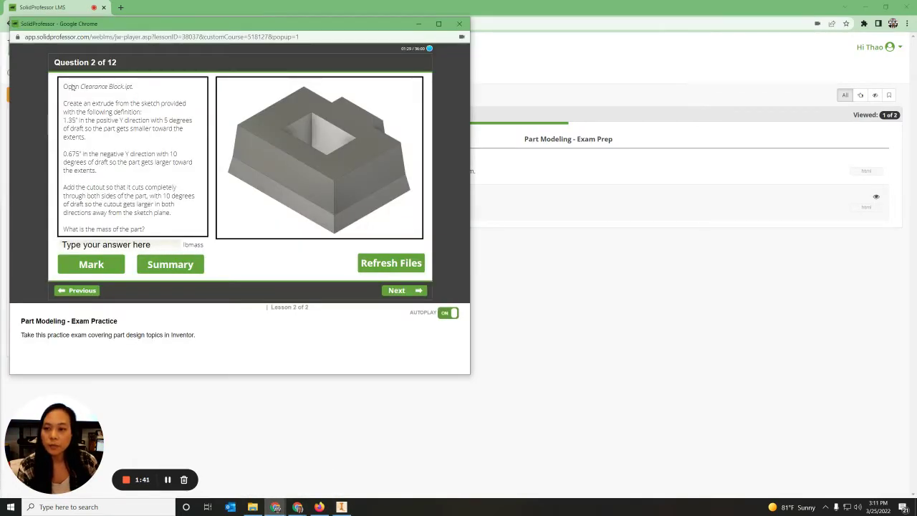
drag(142, 26, 135, 29)
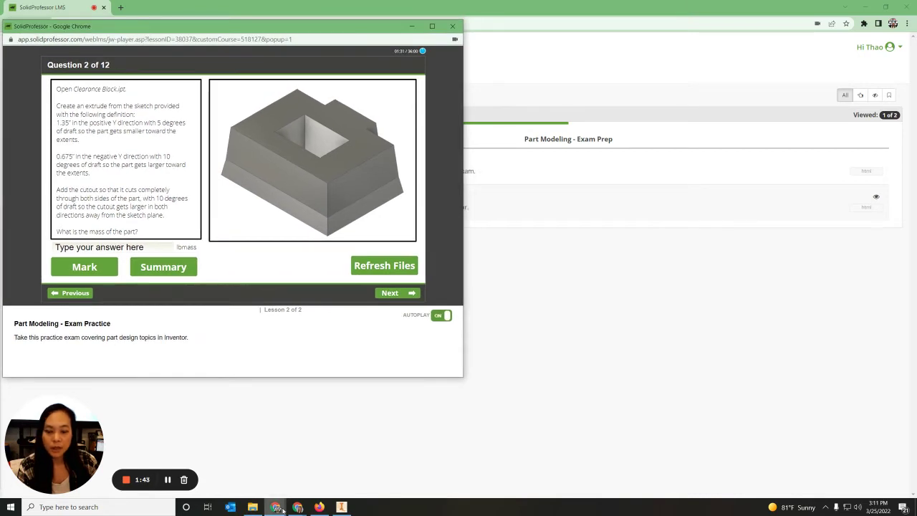
Step: Open the Clearance Block part from the Documents folder and clear the folder window from view
mouse_move(252, 506)
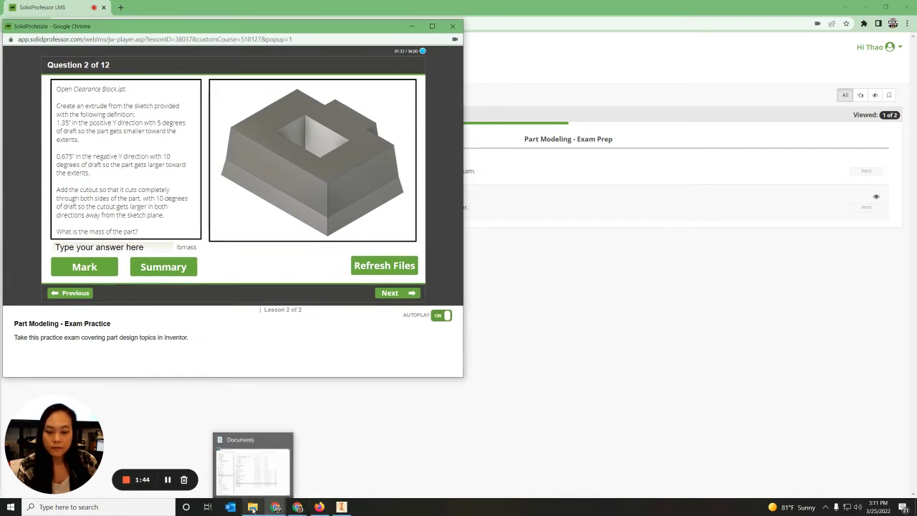
click(254, 465)
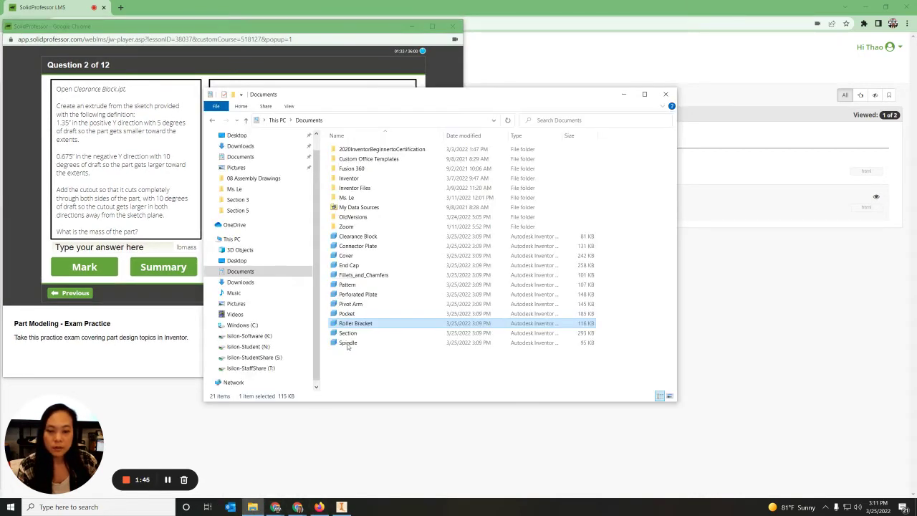
click(359, 238)
double_click(359, 238)
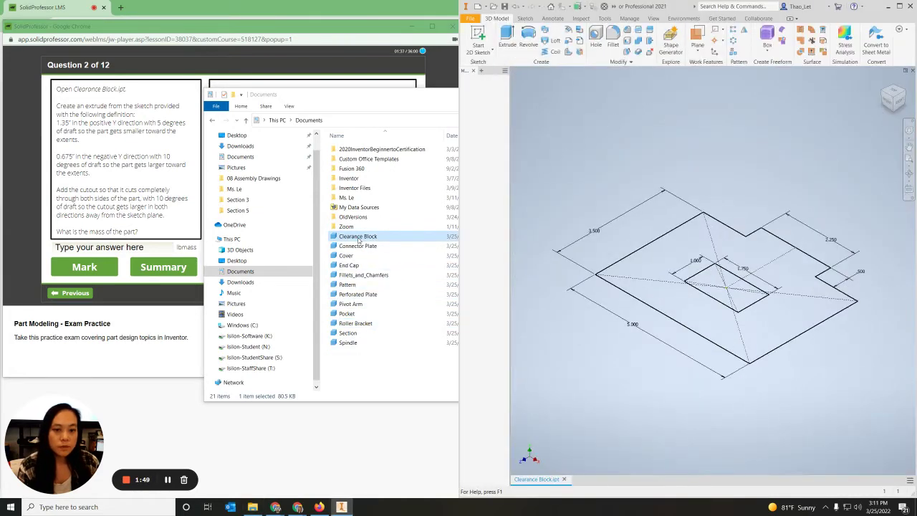
click(456, 109)
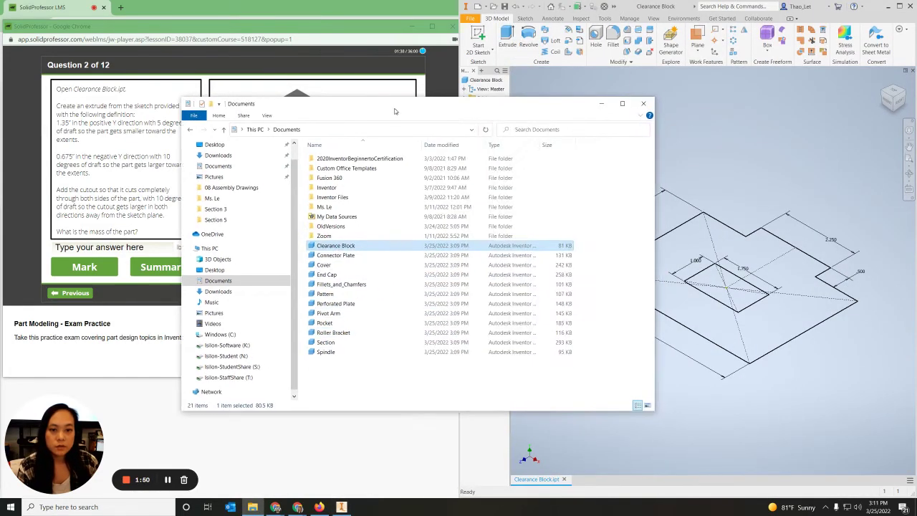
click(603, 98)
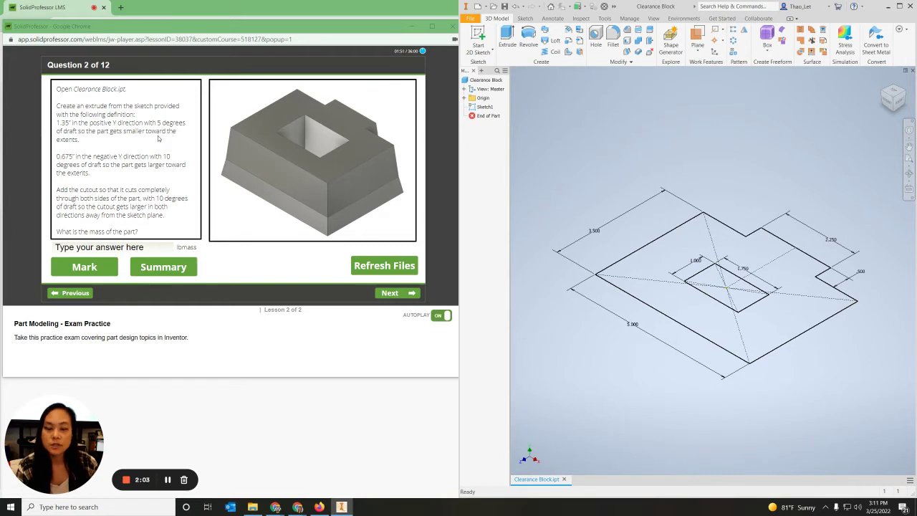
Step: Extrude both the outer and inner sketch profiles 1.35 in upward with a -5 degree taper
click(511, 45)
click(762, 278)
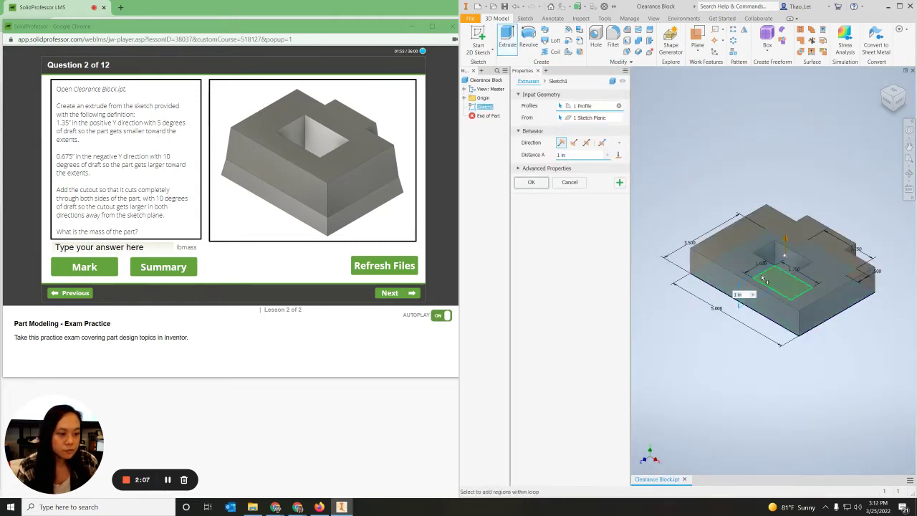
click(773, 281)
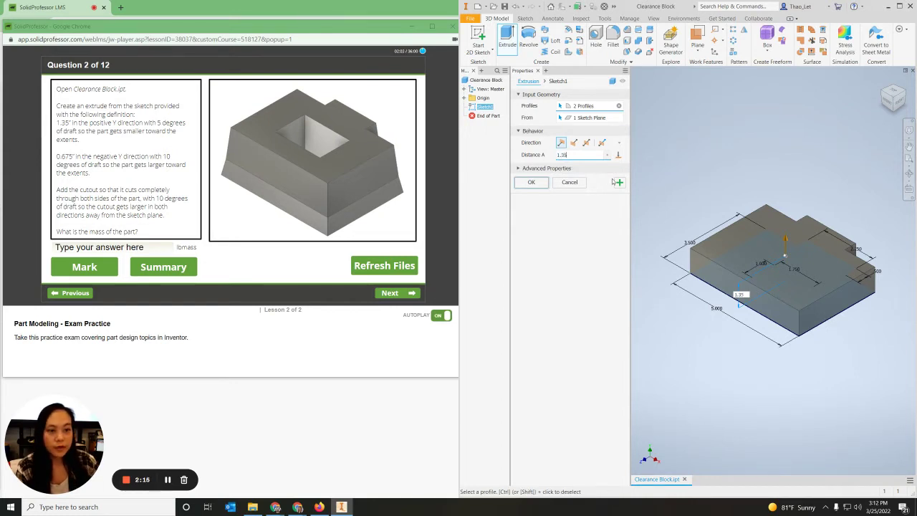
click(518, 168)
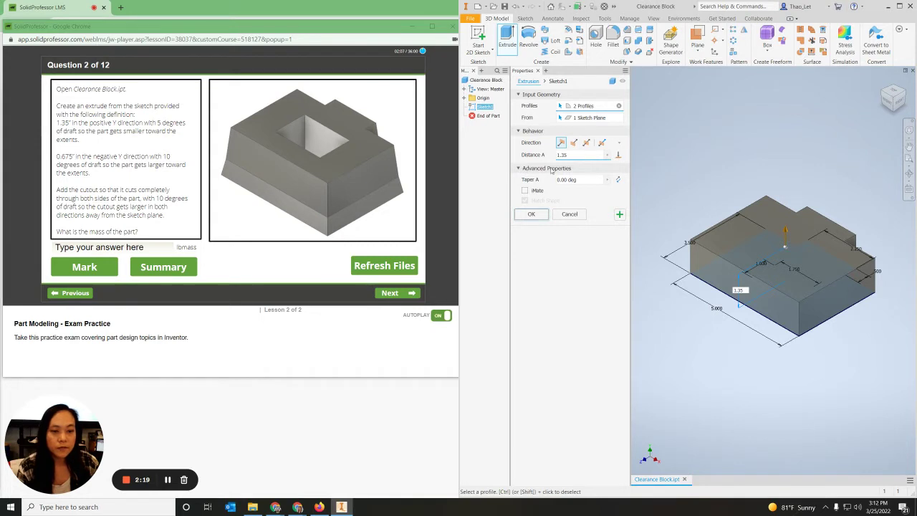
click(556, 181)
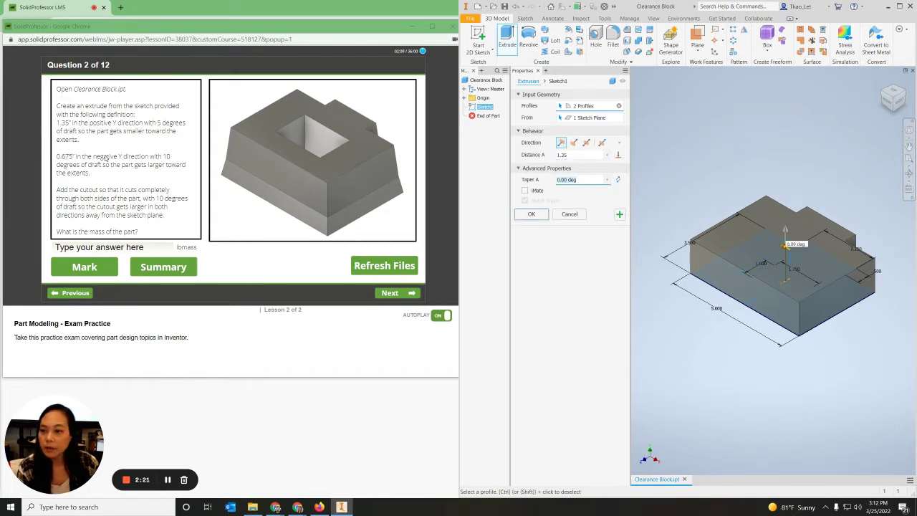
text(5)
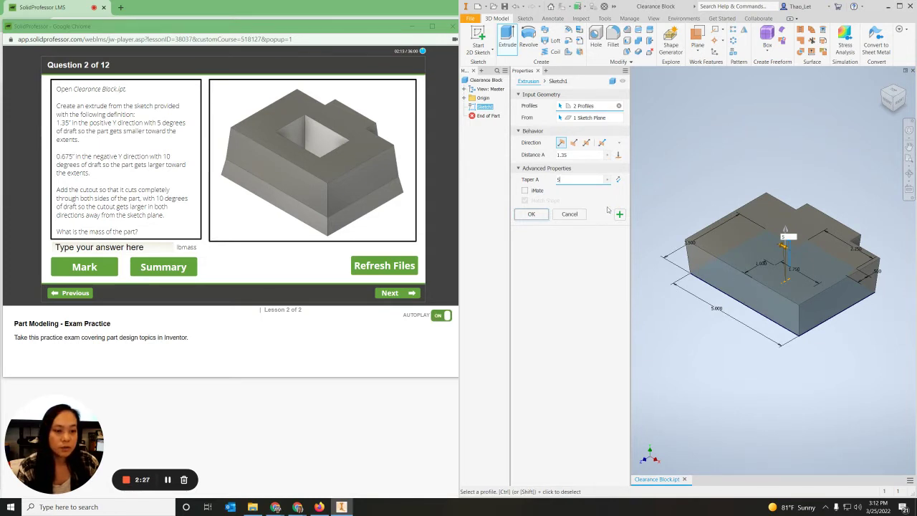
click(617, 179)
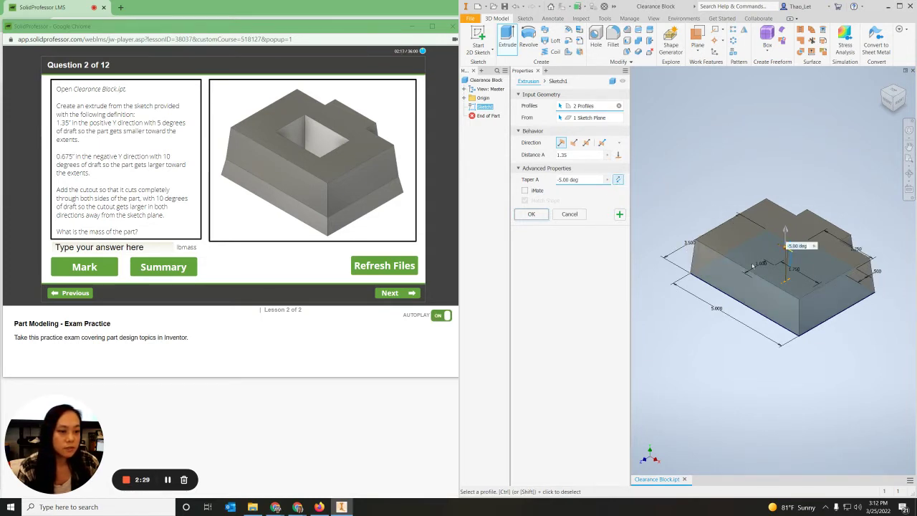
click(531, 215)
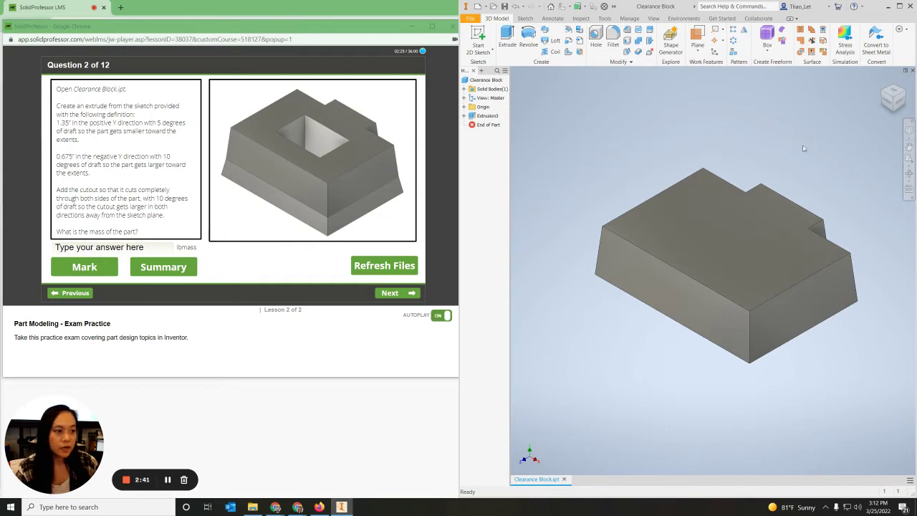
Step: Start a new sketch on the underside face of the block
shift+middle_drag(650, 390, 651, 340)
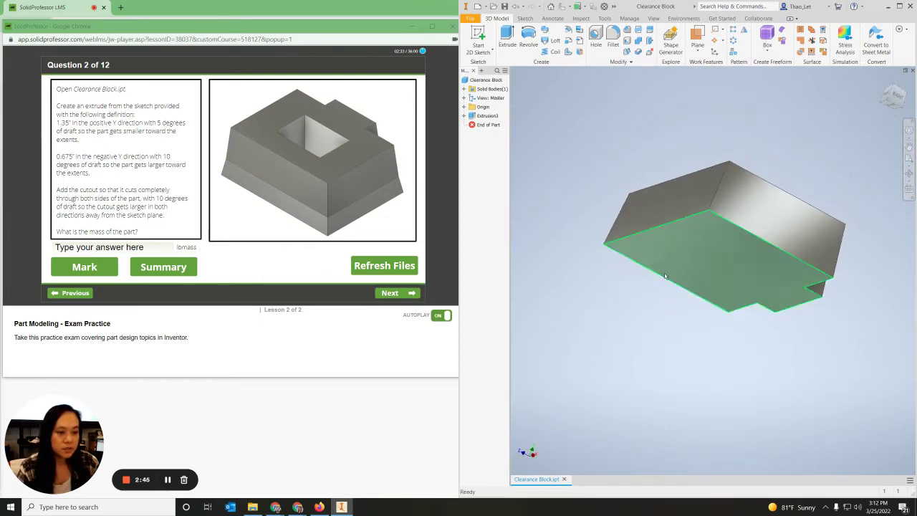
right_click(675, 252)
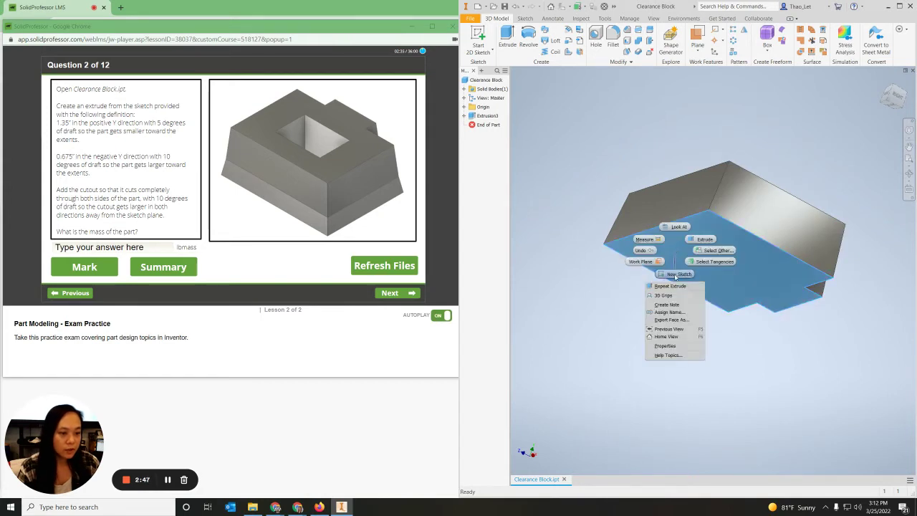
click(674, 274)
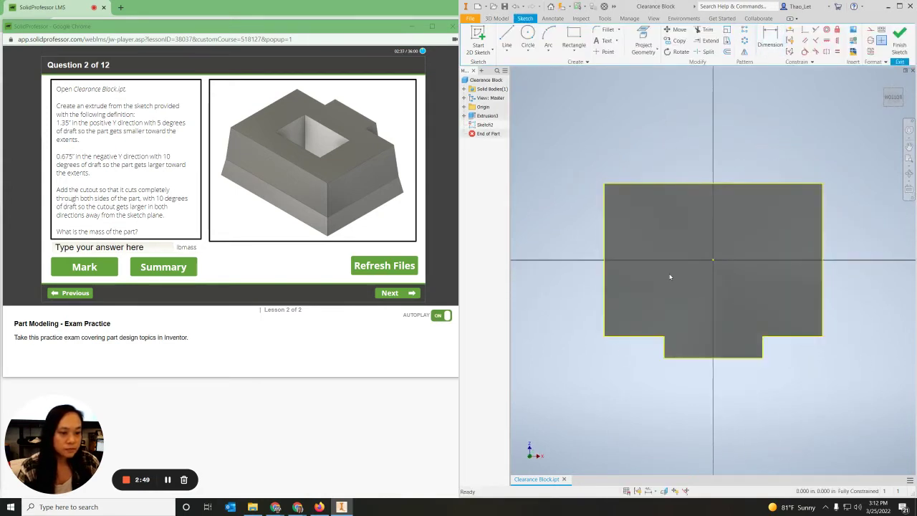
Step: Hide the block's solid body while the underside sketch is open
right_click(485, 124)
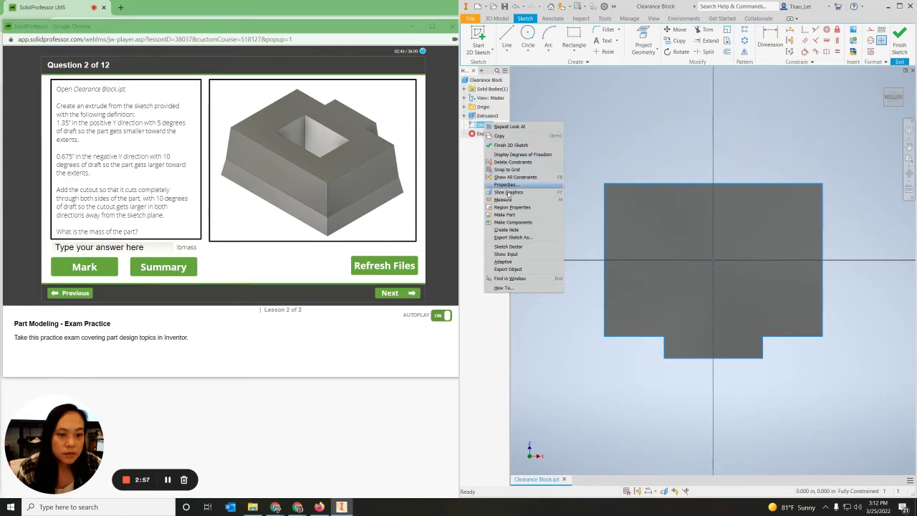
click(534, 111)
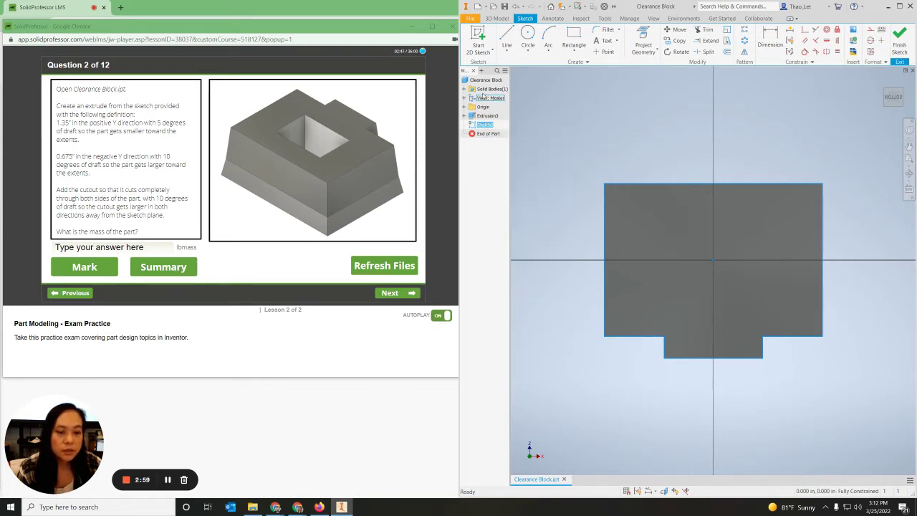
right_click(480, 81)
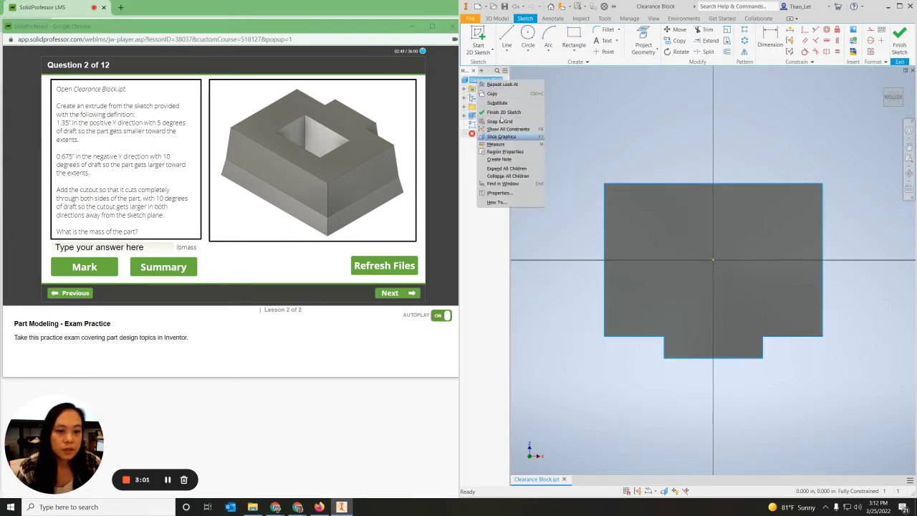
key(Escape)
click(464, 88)
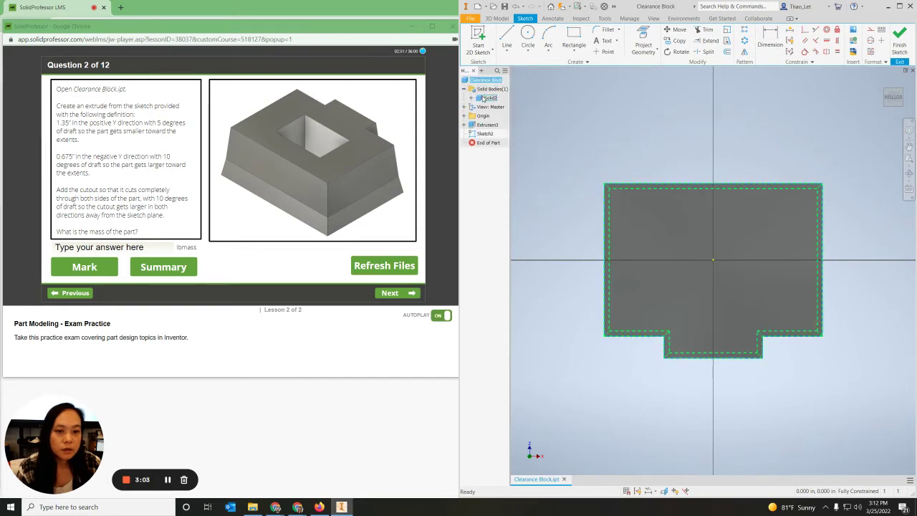
right_click(485, 98)
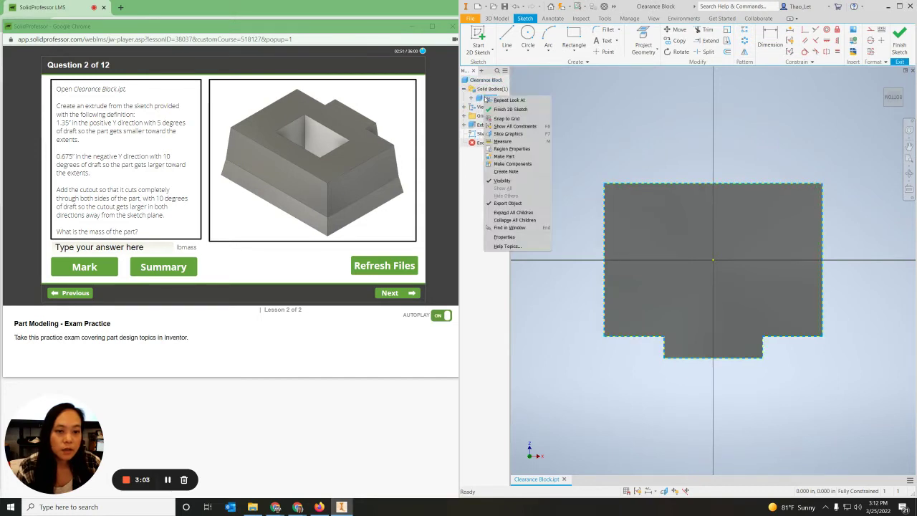
click(502, 181)
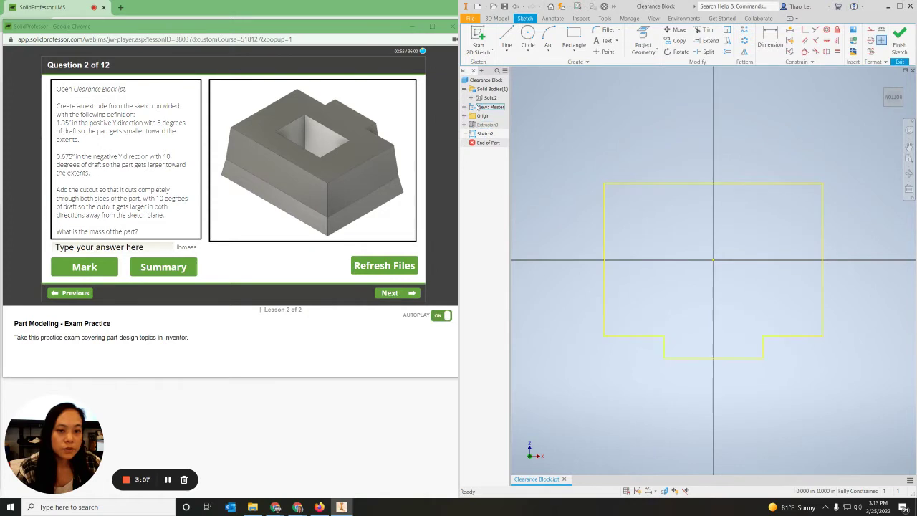
Step: Make the first extrusion's original sketch, Sketch1, visible
click(484, 134)
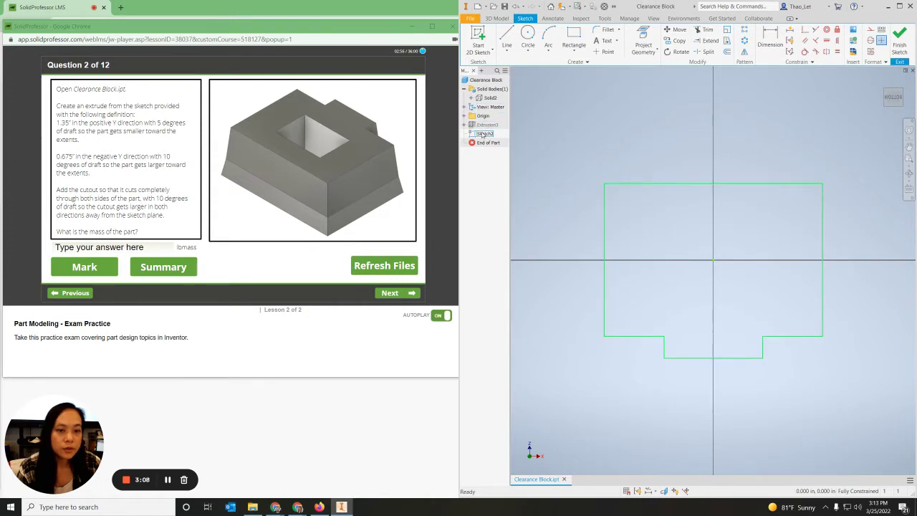
right_click(485, 134)
click(464, 125)
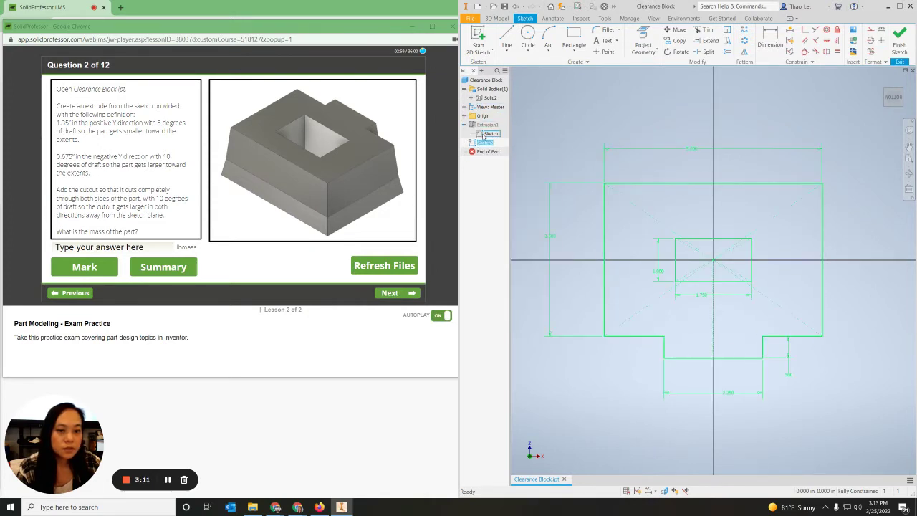
click(485, 135)
right_click(499, 134)
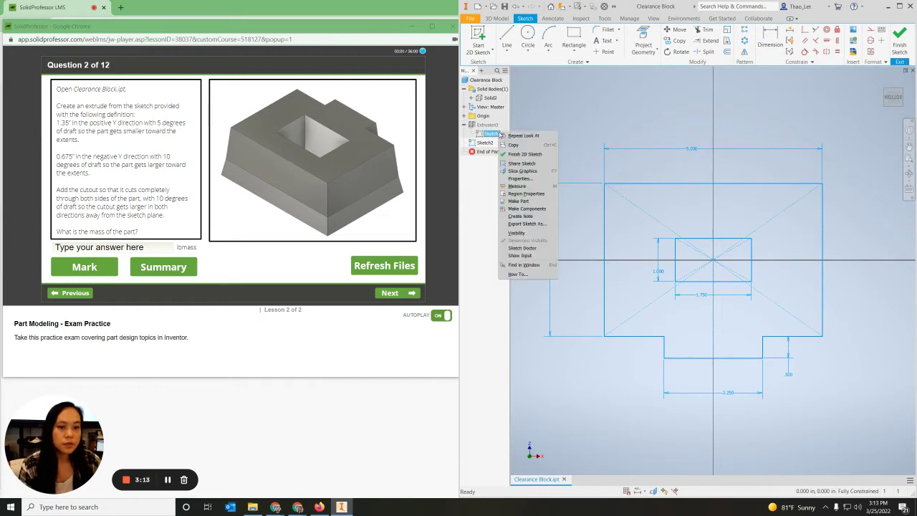
click(524, 234)
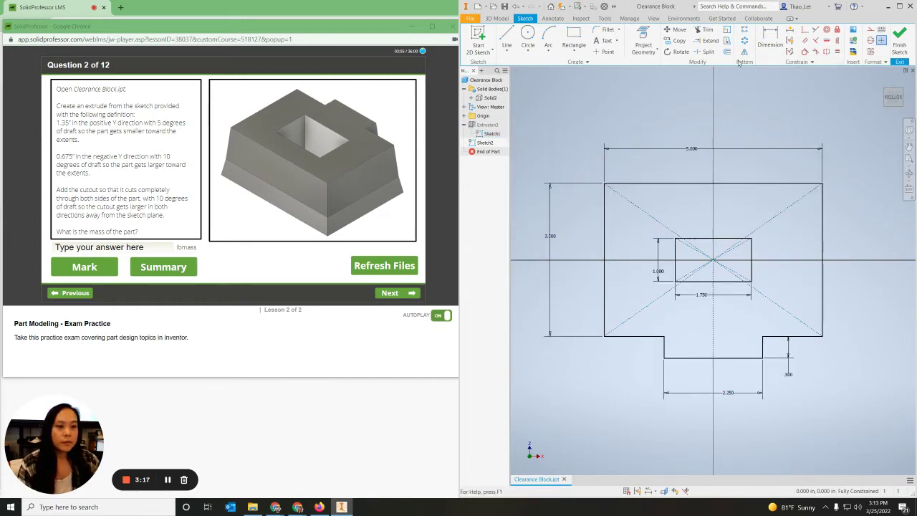
Step: Finish the underside sketch and turn the block's solid body visibility back on
click(643, 39)
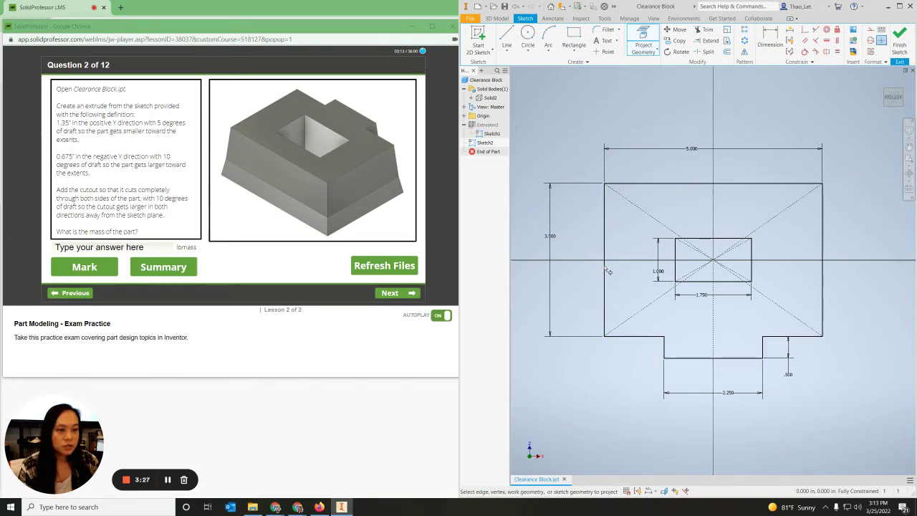
click(883, 87)
click(899, 44)
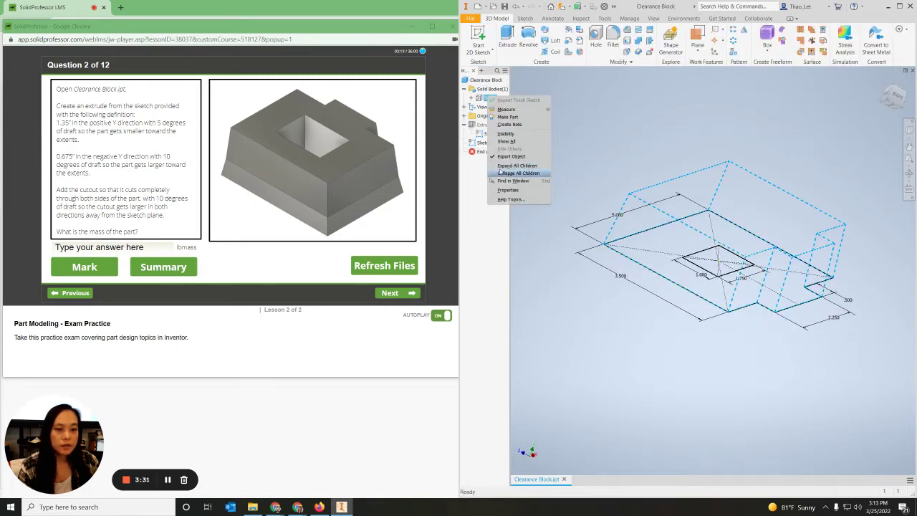
click(505, 133)
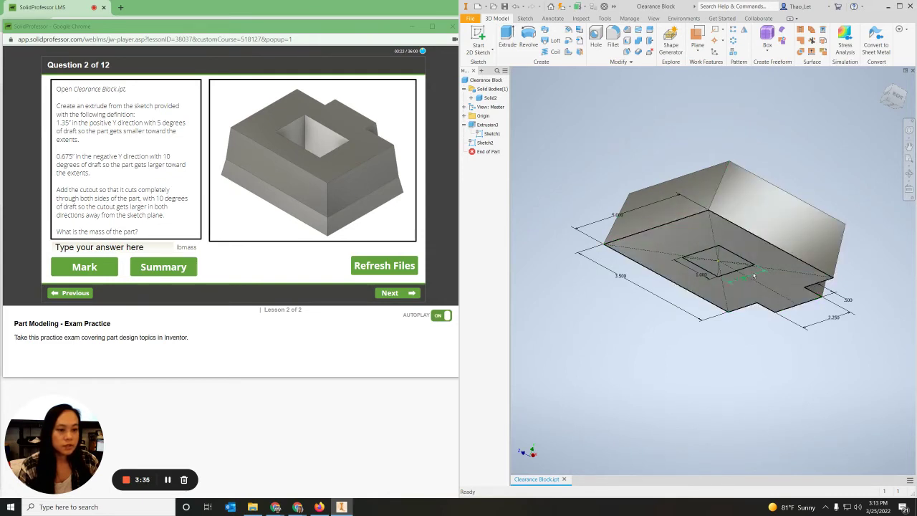
Step: Extrude the underside sketch's outline profile .675 in downward, joined to the block, with a 10 degree taper
scroll(781, 294, down, 1)
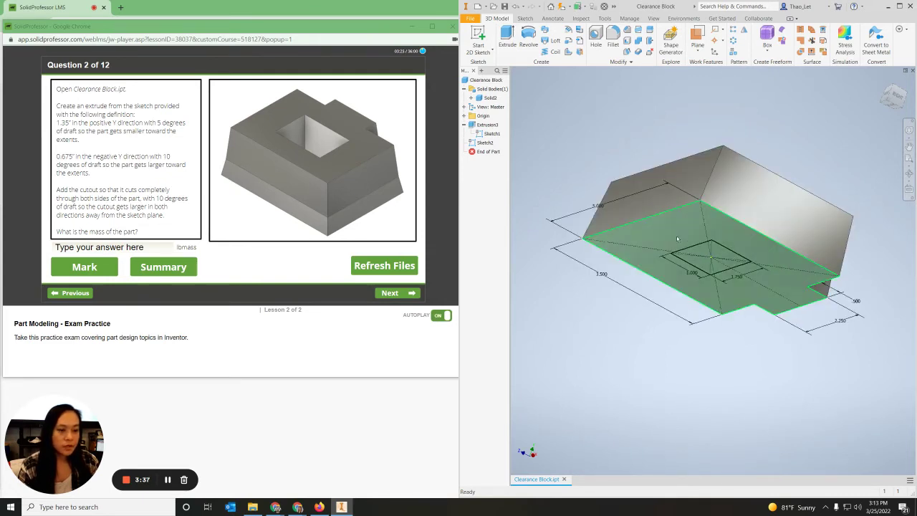
click(507, 38)
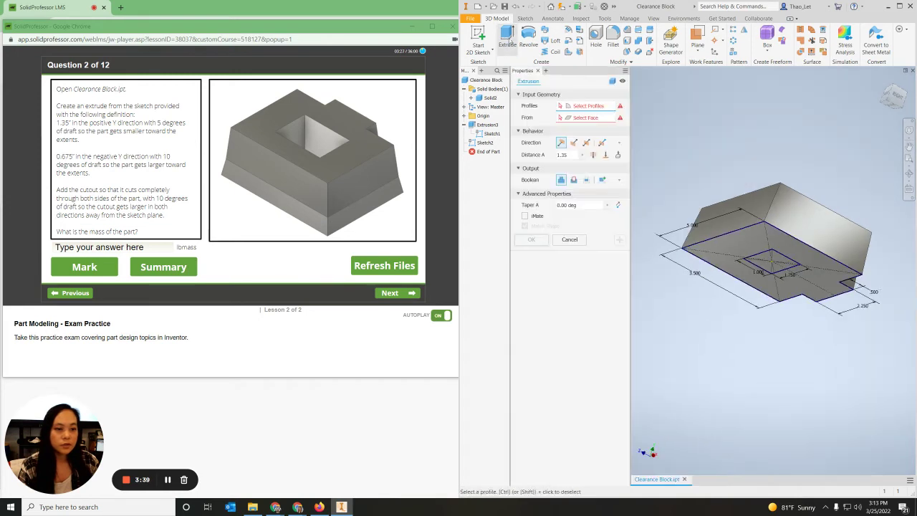
click(730, 251)
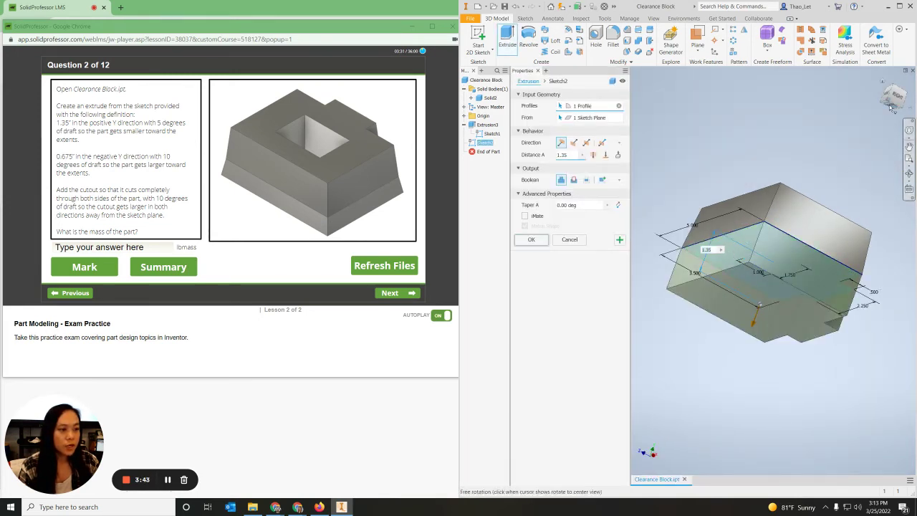
key(F6)
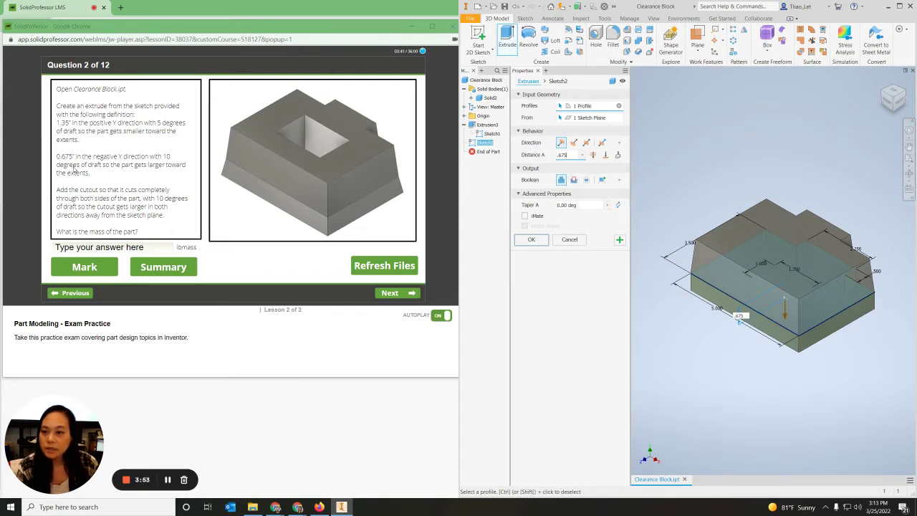
click(567, 206)
text(10)
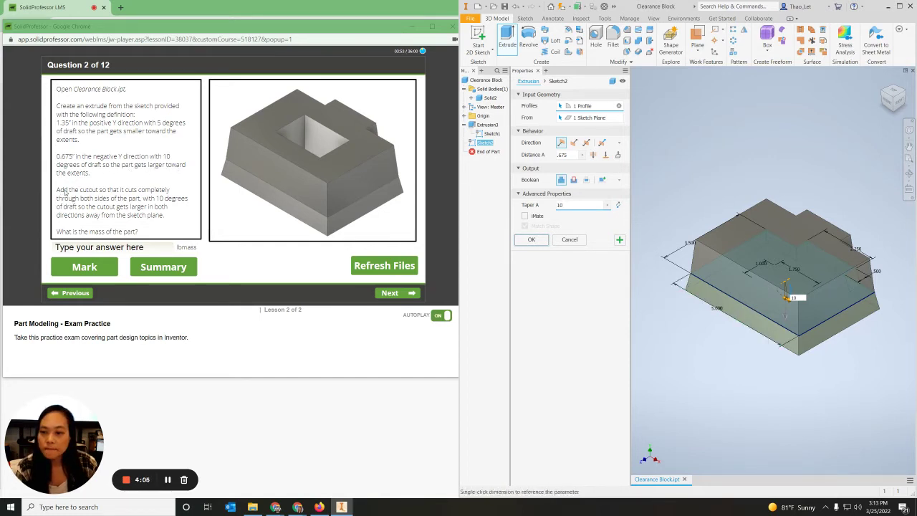
click(530, 240)
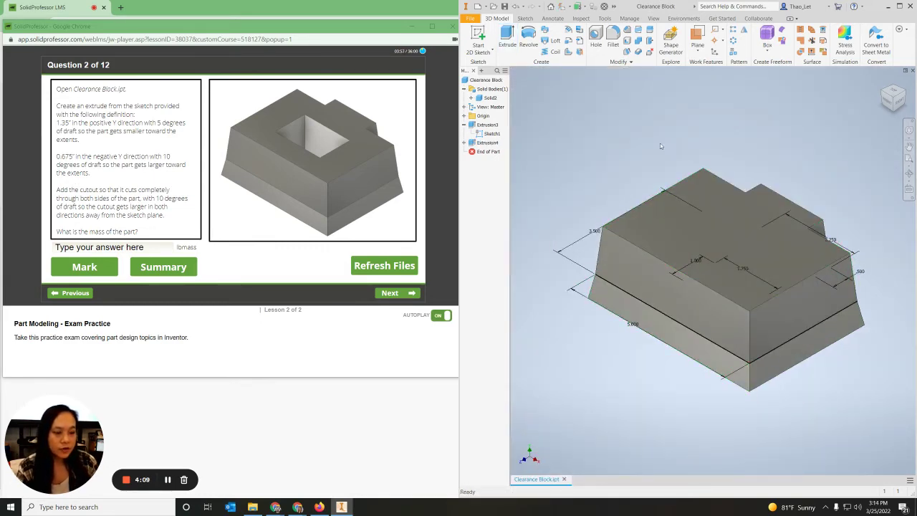
Step: Start a new sketch on the enlarged bottom face of the block's lower section
shift+middle_drag(649, 361, 688, 316)
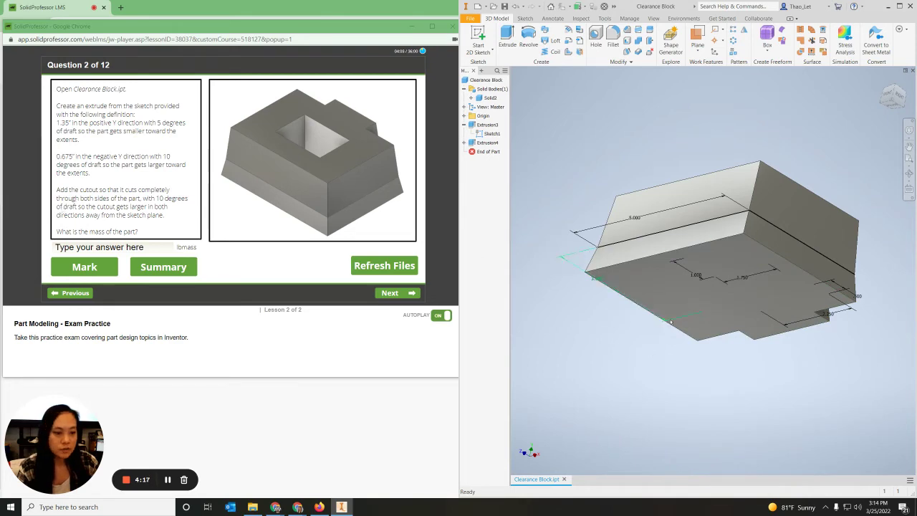
right_click(687, 300)
click(690, 321)
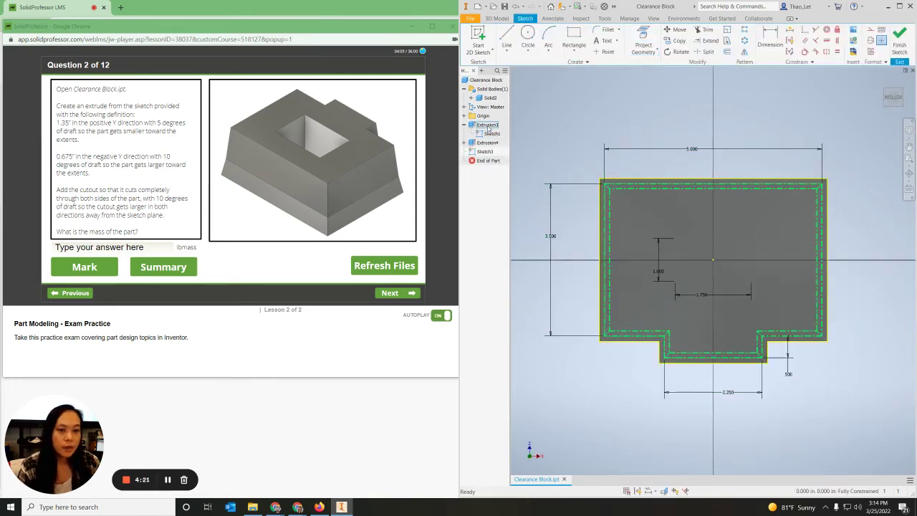
Step: Try to project the inner rectangle of Sketch1 into the new bottom-face sketch
right_click(494, 135)
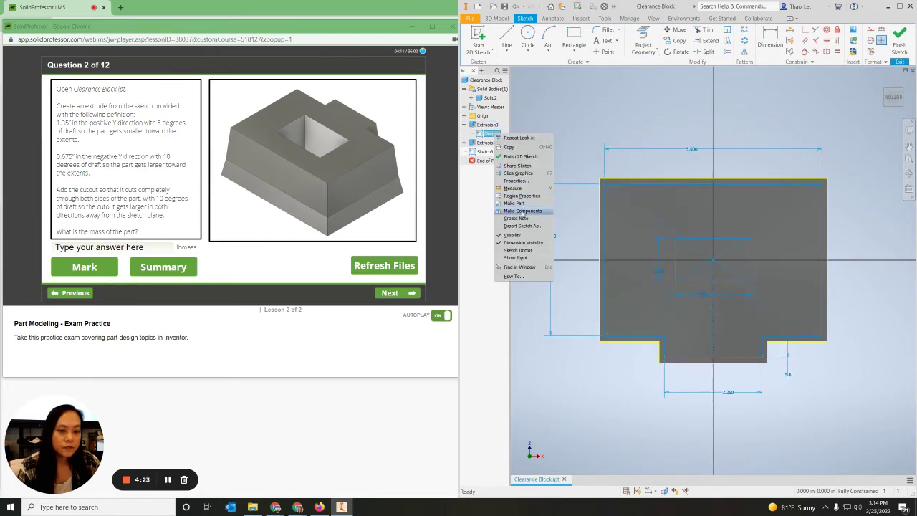
click(872, 281)
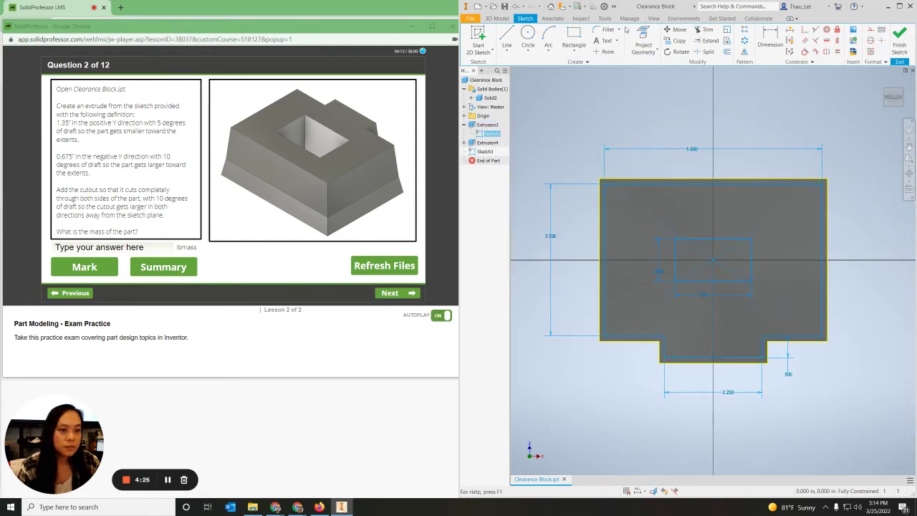
click(643, 44)
click(703, 250)
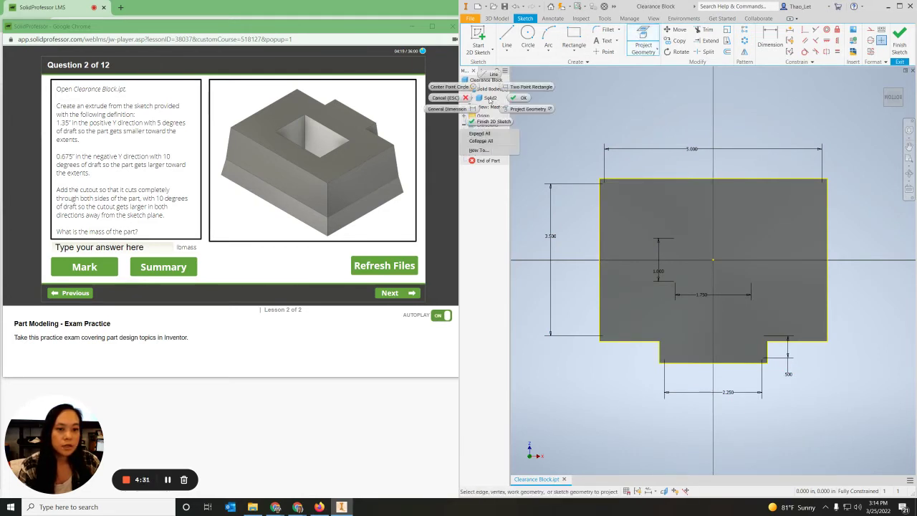
key(Escape)
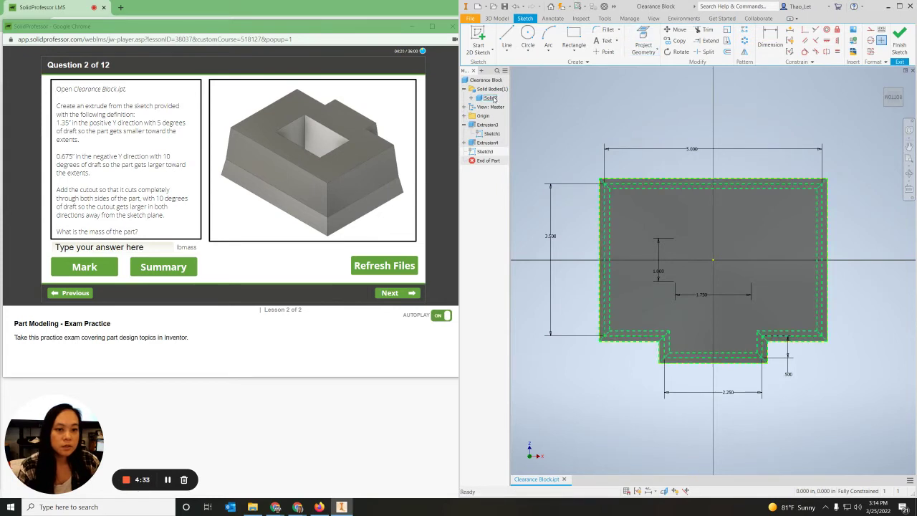
Step: Hide the solid body and project all four edges of Sketch1's inner rectangle into the bottom-face sketch
right_click(491, 99)
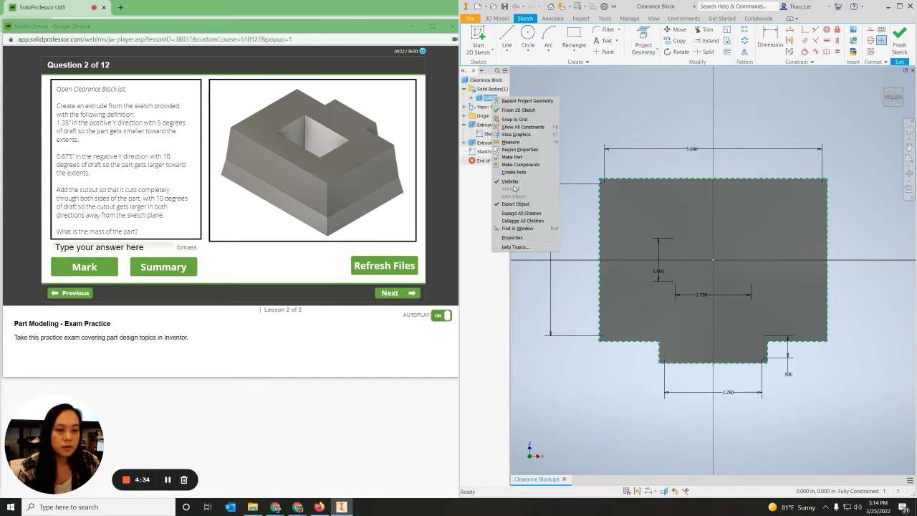
click(511, 182)
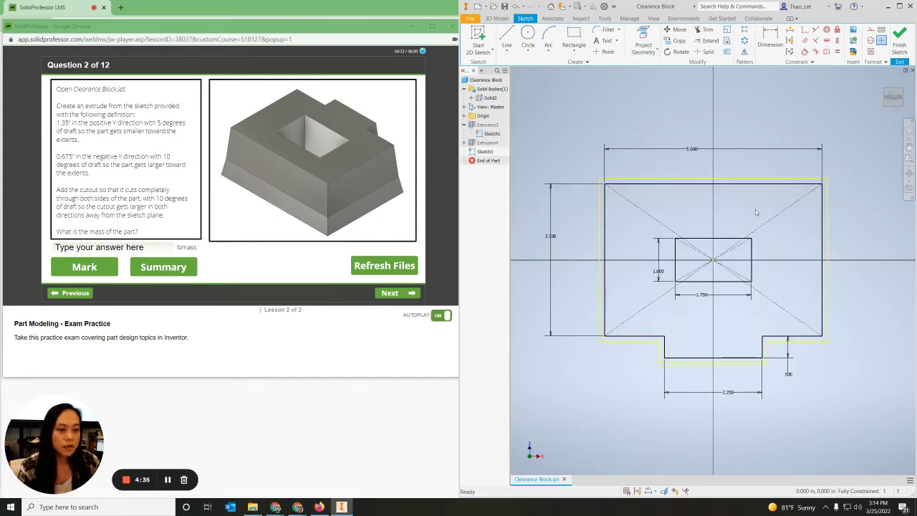
click(485, 152)
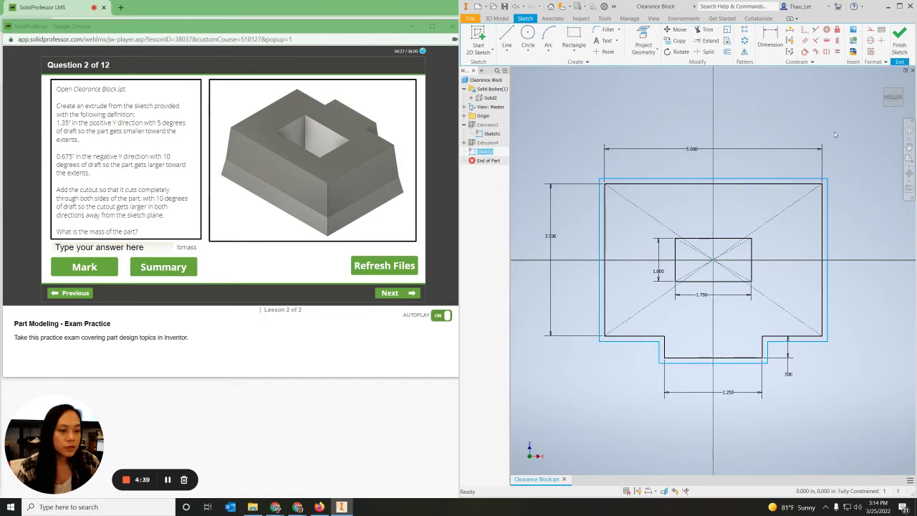
key(p)
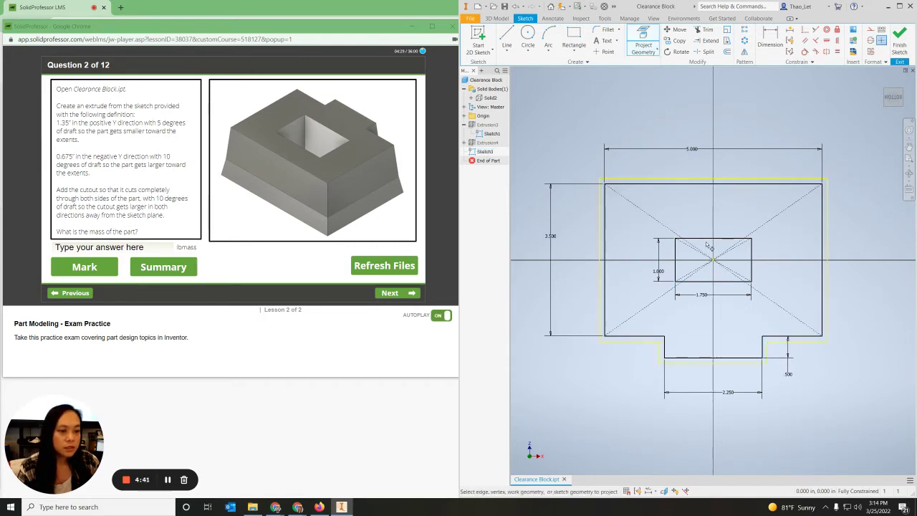
click(707, 241)
click(751, 259)
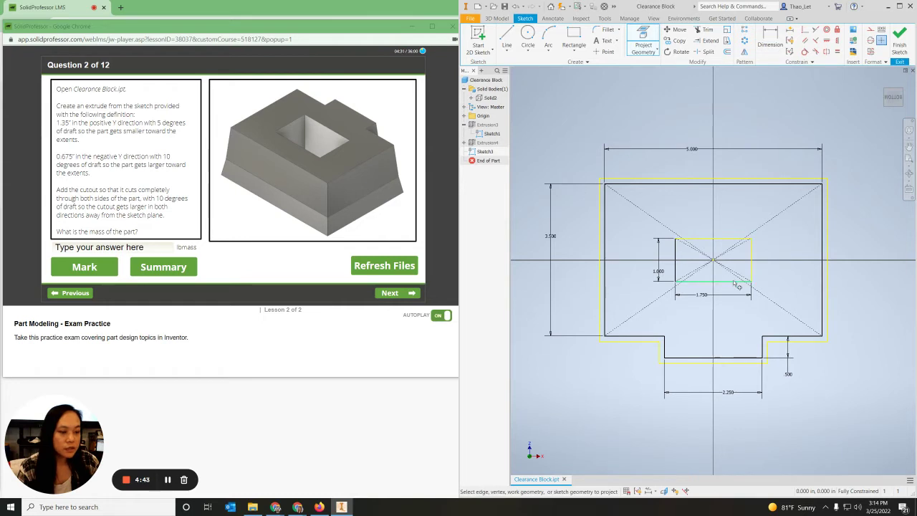
click(735, 283)
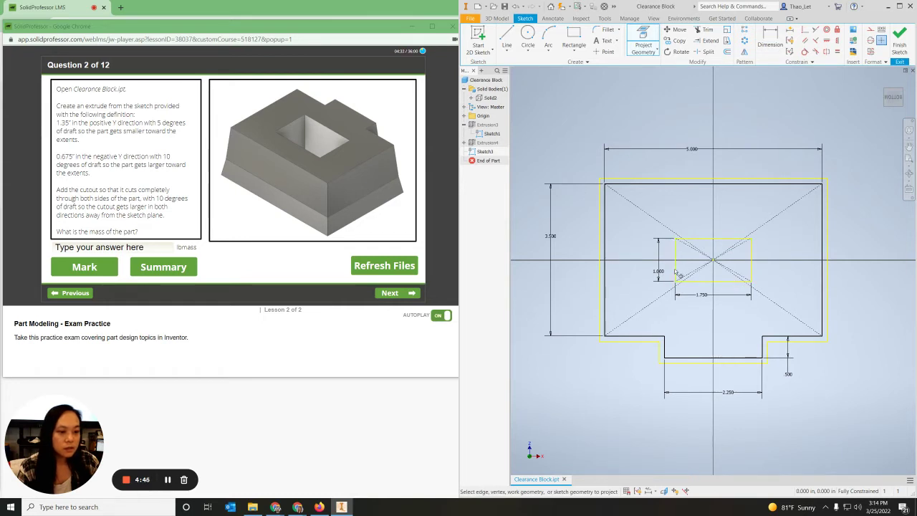
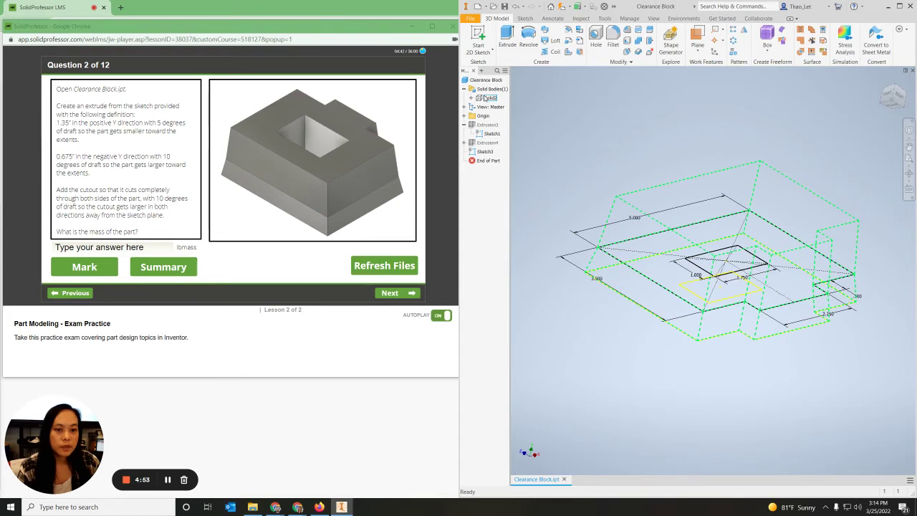
Step: Show the solid body again and cut the projected inner rectangle through all of the block with a 10 degree taper
right_click(488, 101)
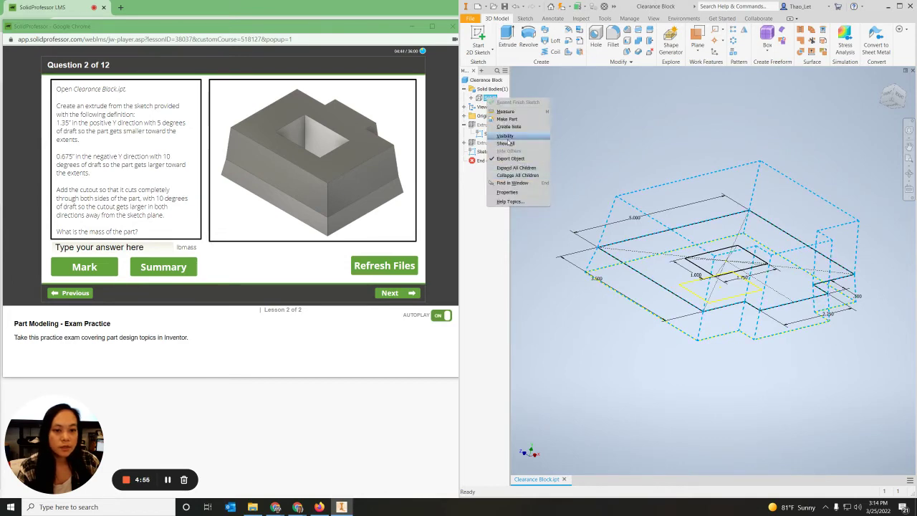
click(507, 142)
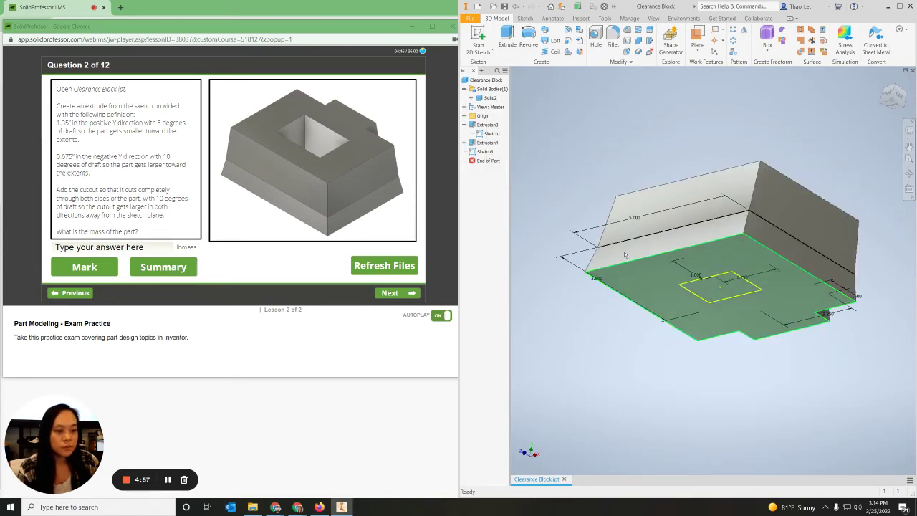
click(507, 34)
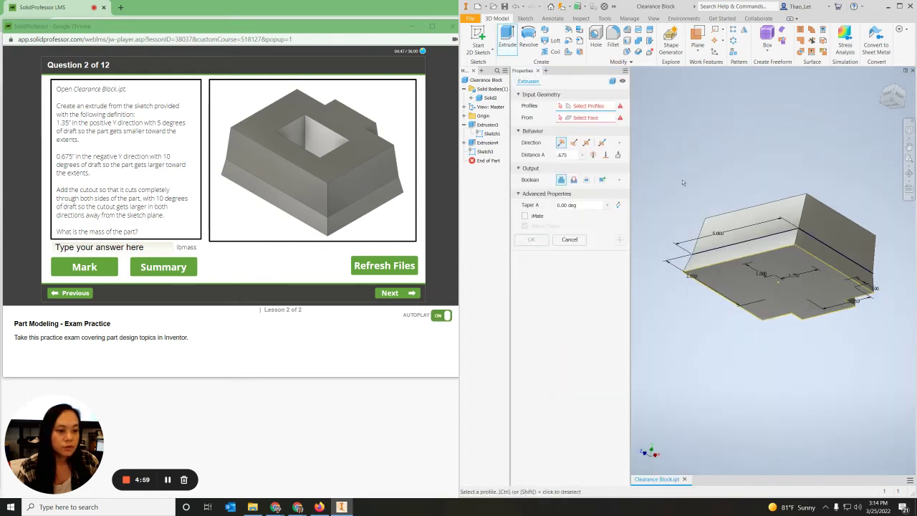
click(772, 287)
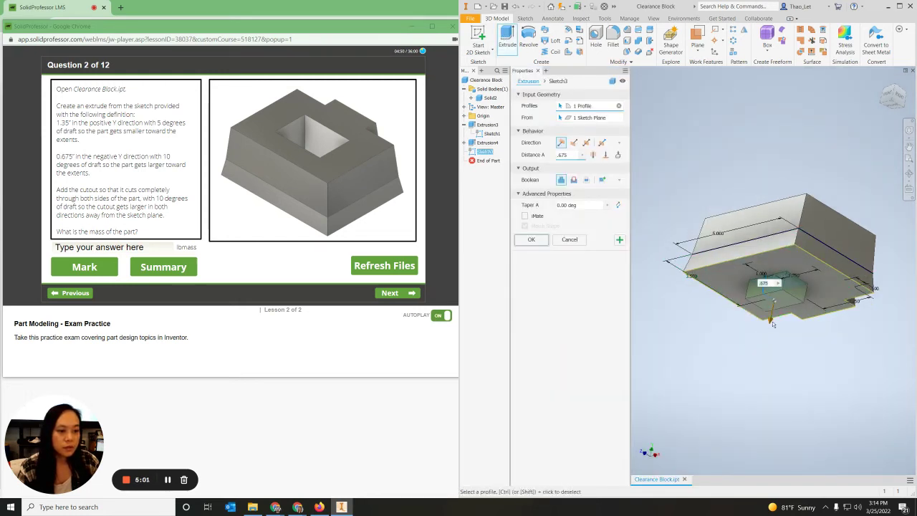
scroll(785, 299, up, 5)
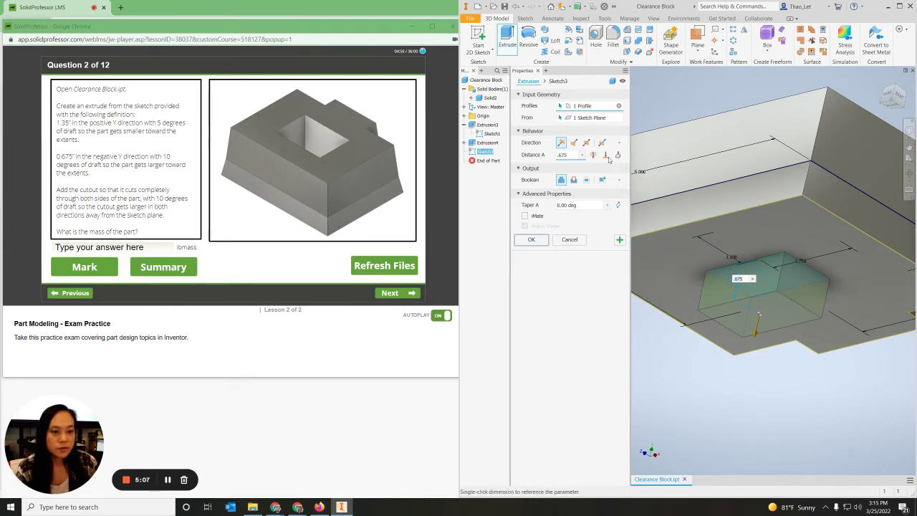
click(574, 143)
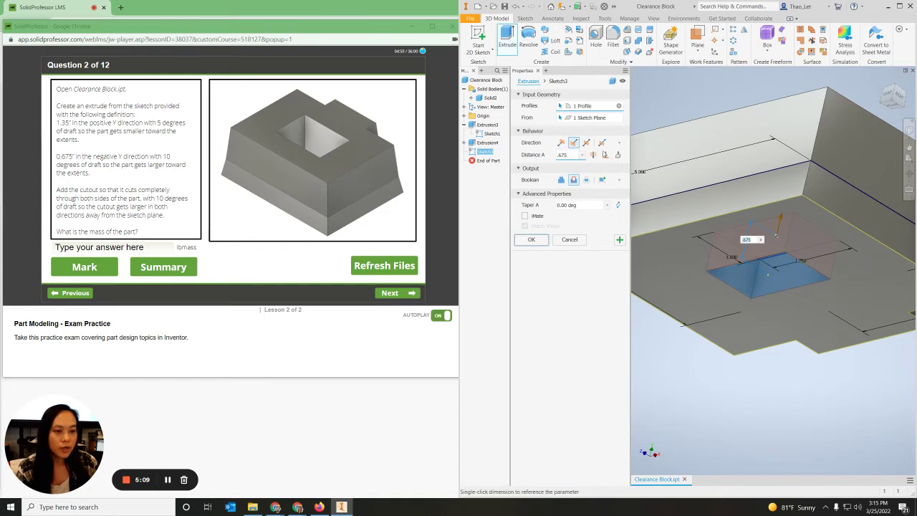
click(592, 155)
click(565, 205)
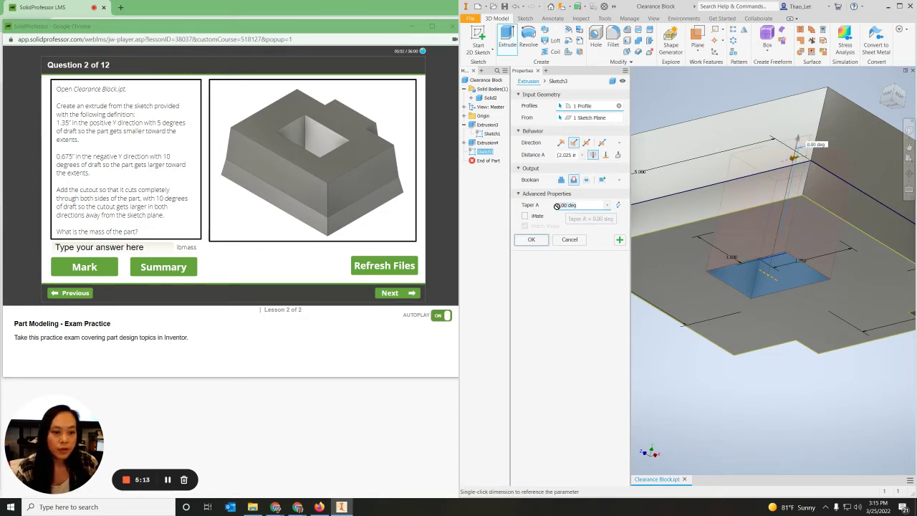
text(10)
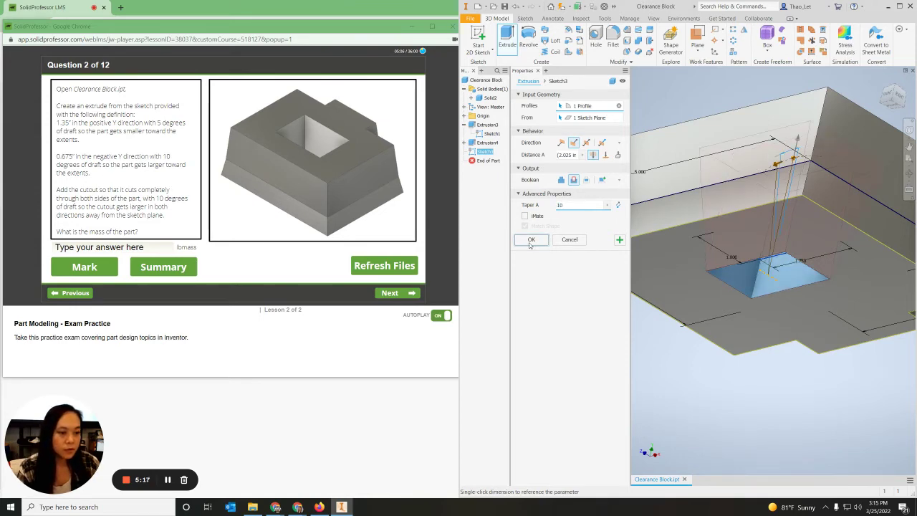
click(530, 240)
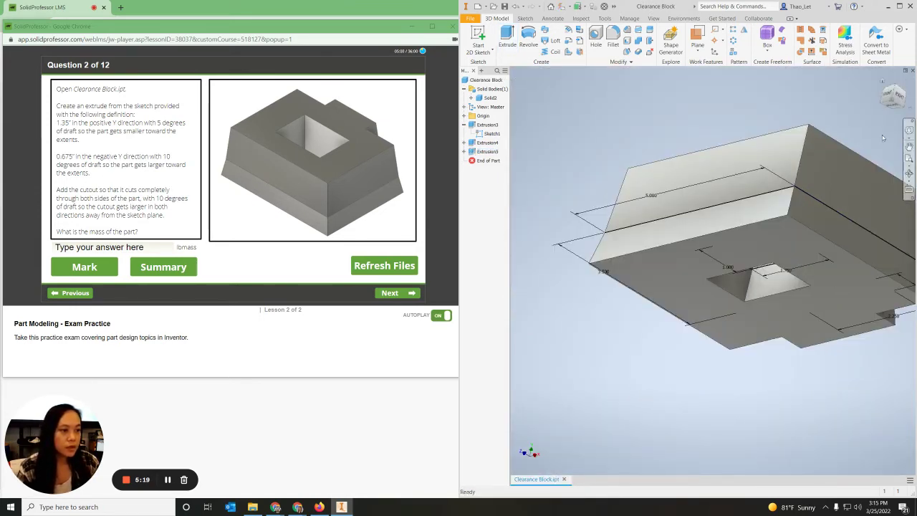
Step: Check the finished cutout and look up the Clearance Block's mass in the physical iProperties
shift+middle_drag(817, 164, 716, 237)
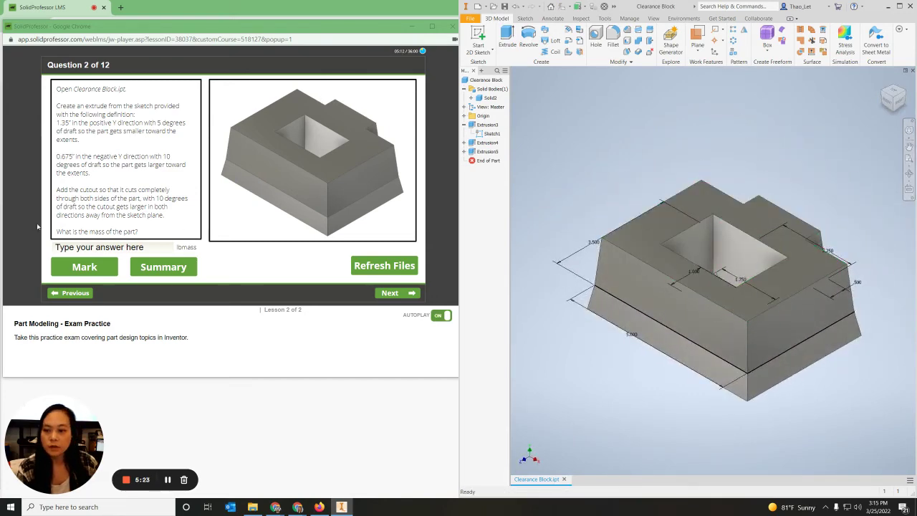
right_click(542, 478)
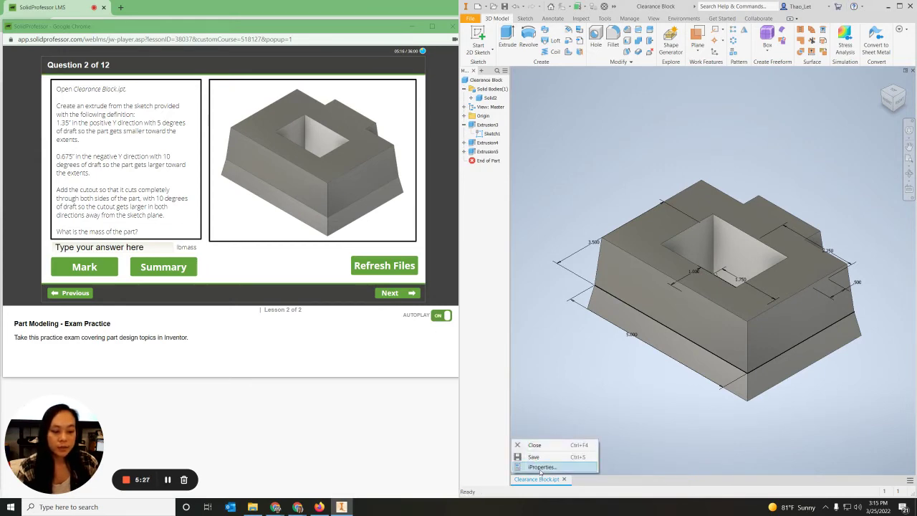
click(542, 467)
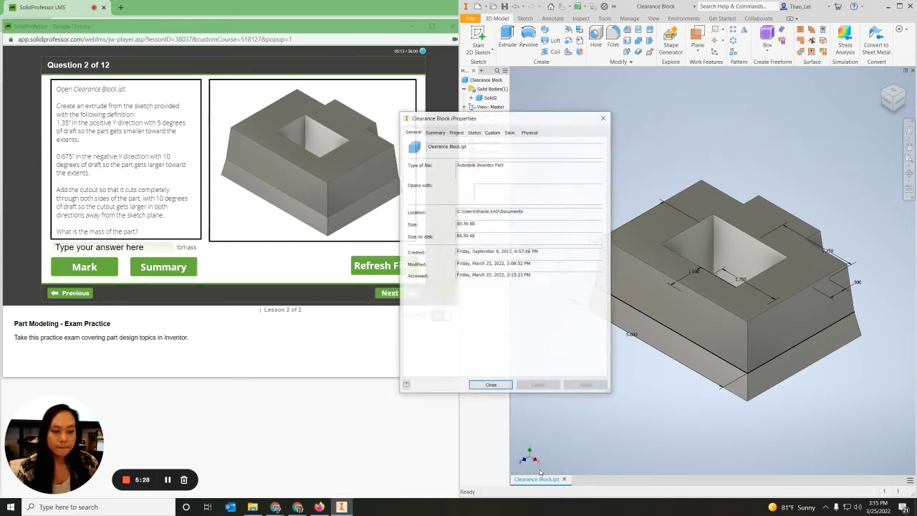
click(527, 133)
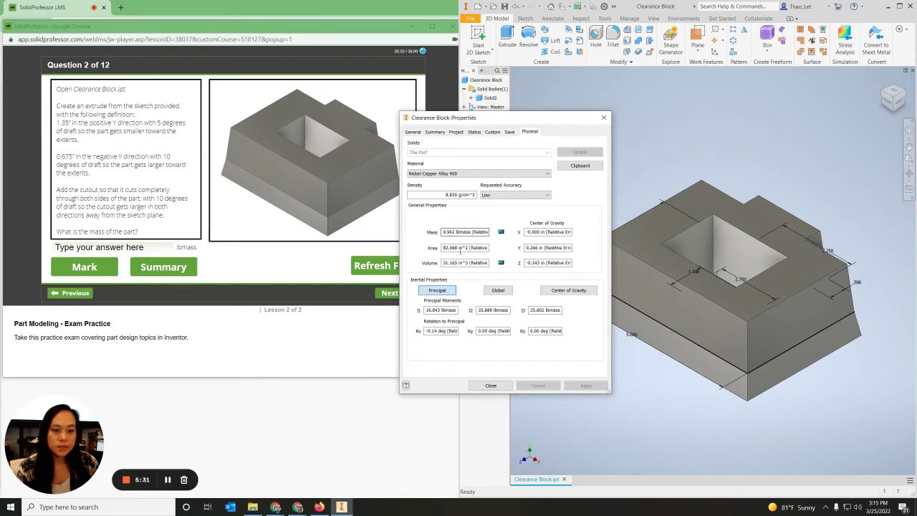
double_click(448, 232)
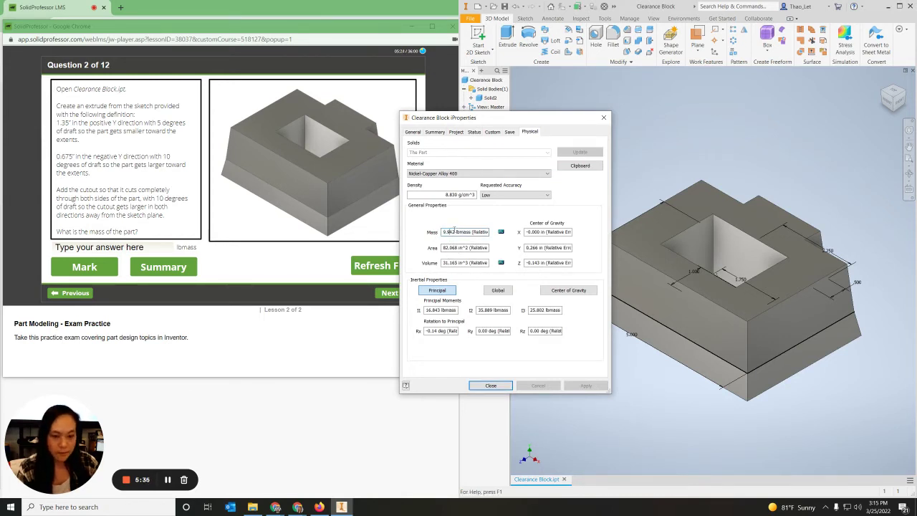
Step: Switch to the practice exam's Question 3 and open the Pocket part from the Documents folder in Inventor
click(167, 479)
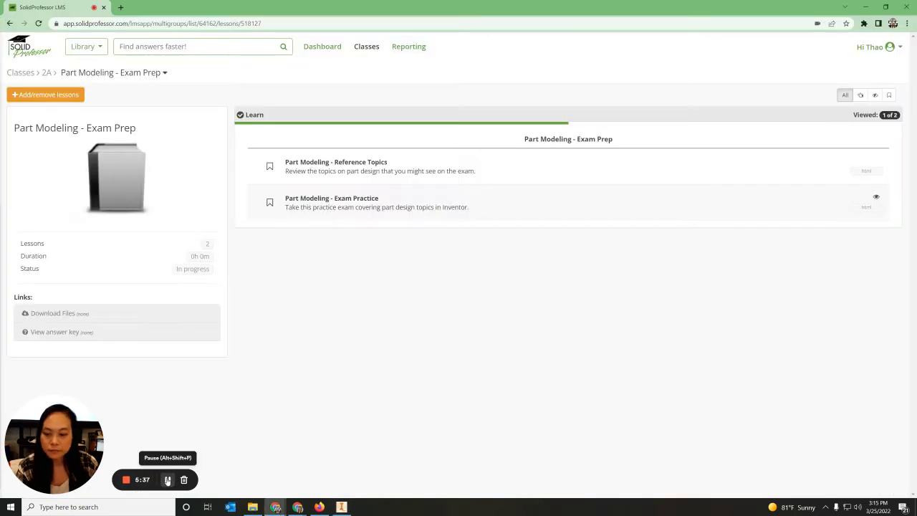
mouse_move(275, 506)
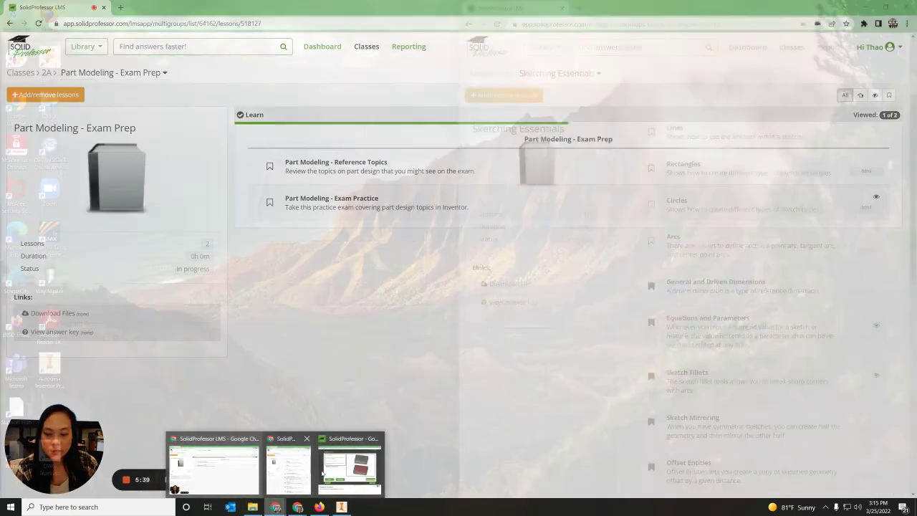
click(331, 468)
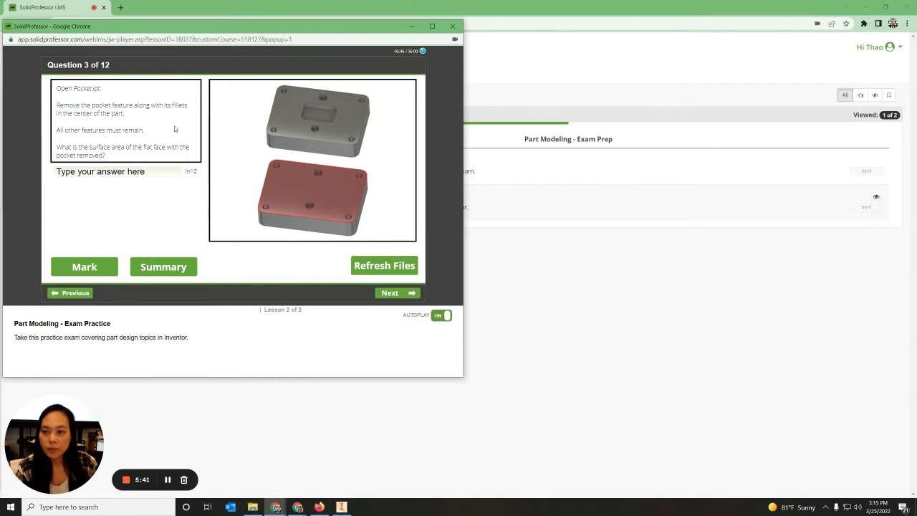
click(252, 506)
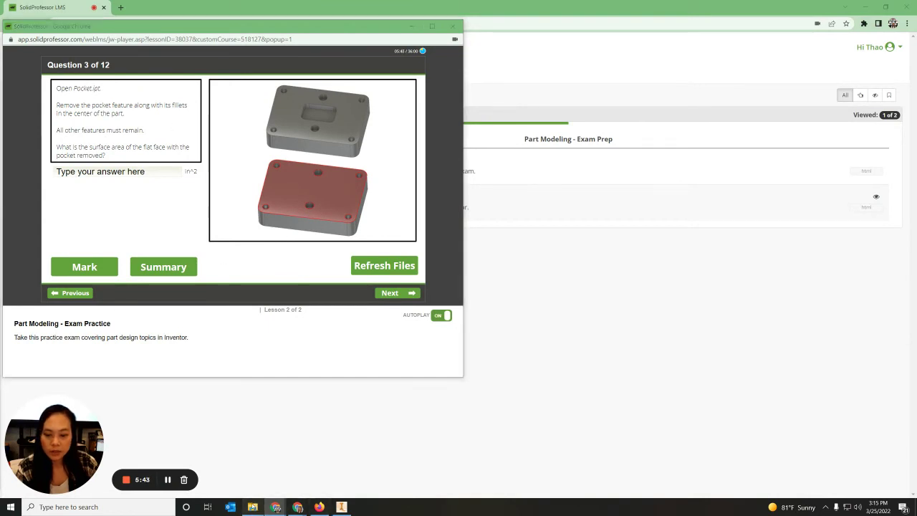
double_click(330, 323)
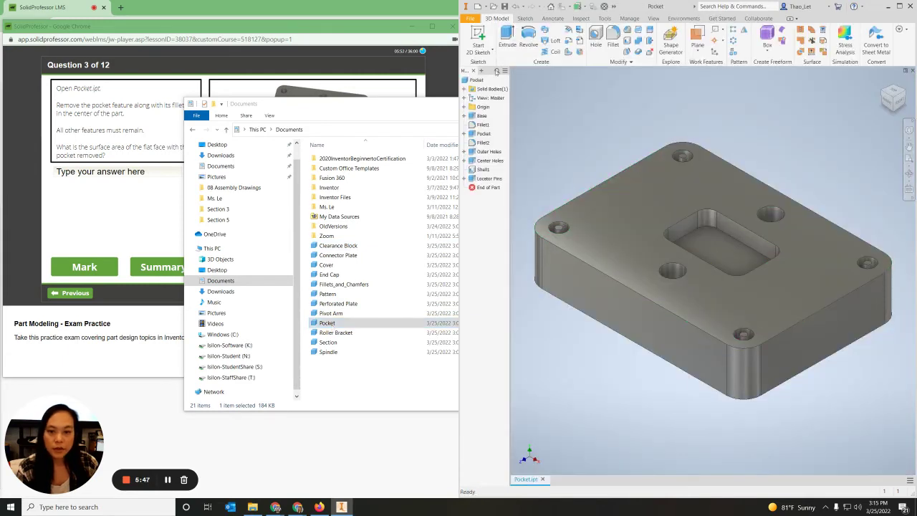
click(332, 328)
click(563, 111)
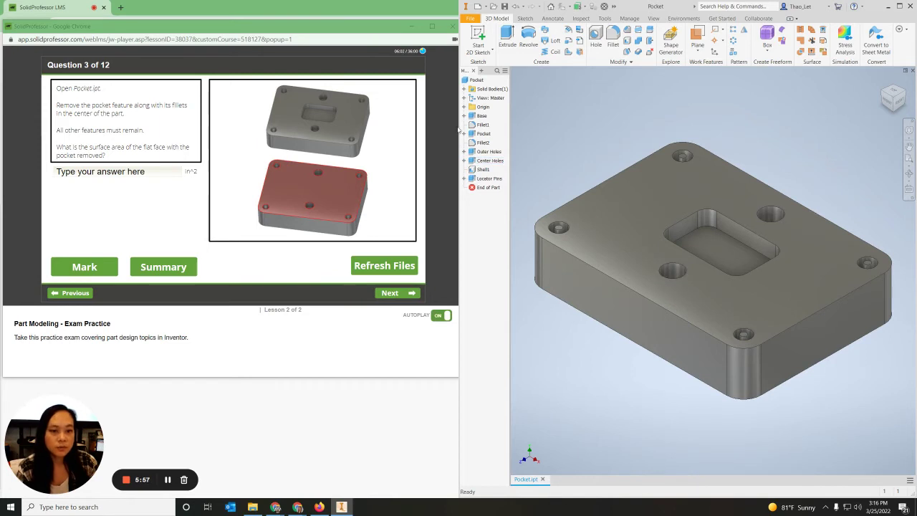
Step: Try suppressing the Pocket feature and undo the suppression
right_click(483, 133)
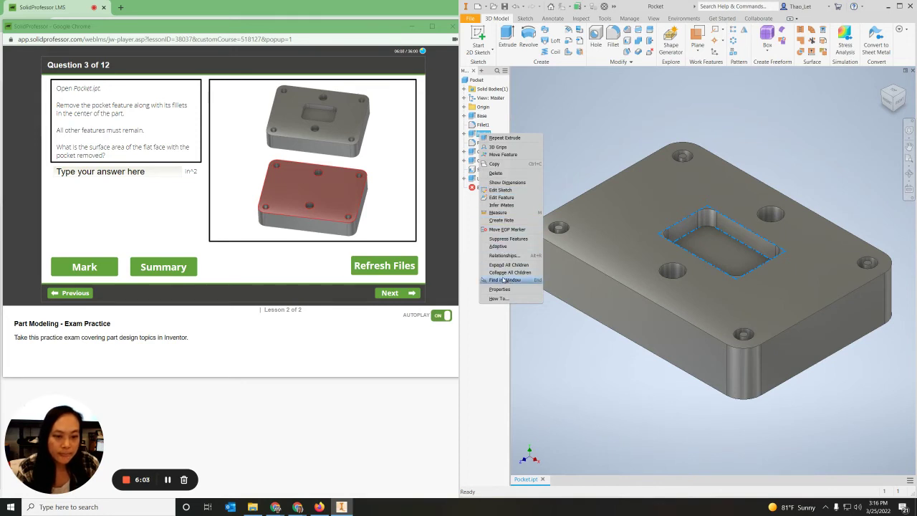
click(530, 162)
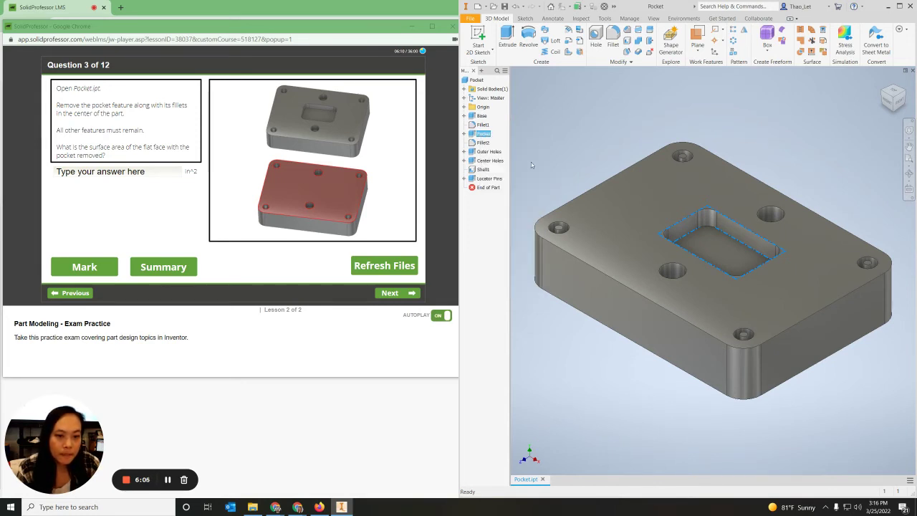
right_click(485, 134)
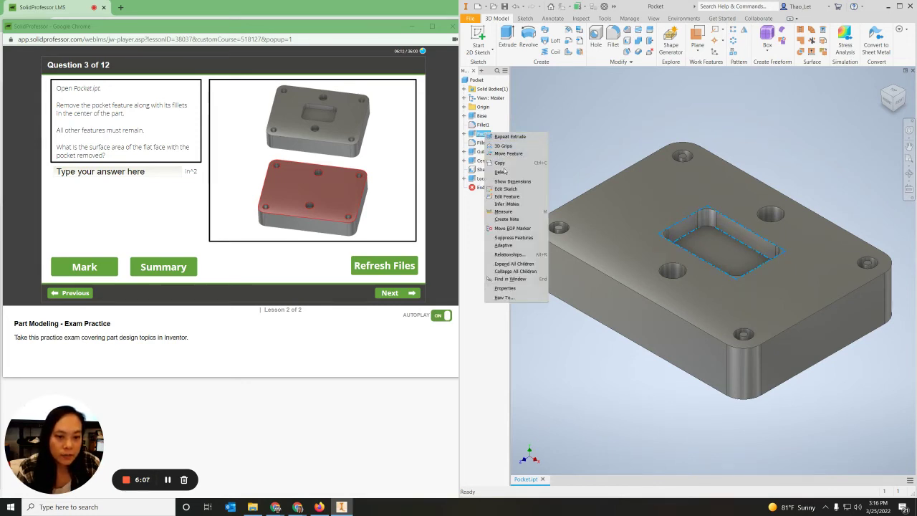
click(513, 237)
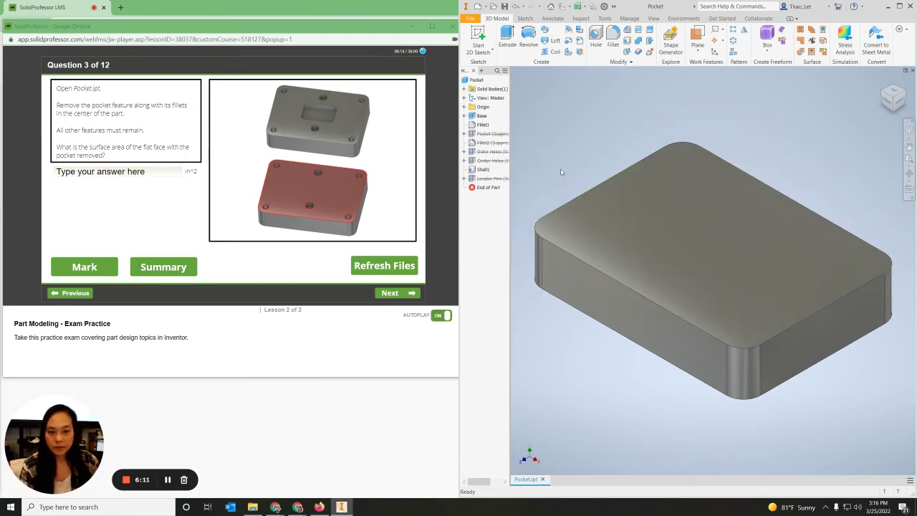
key(ctrl+z)
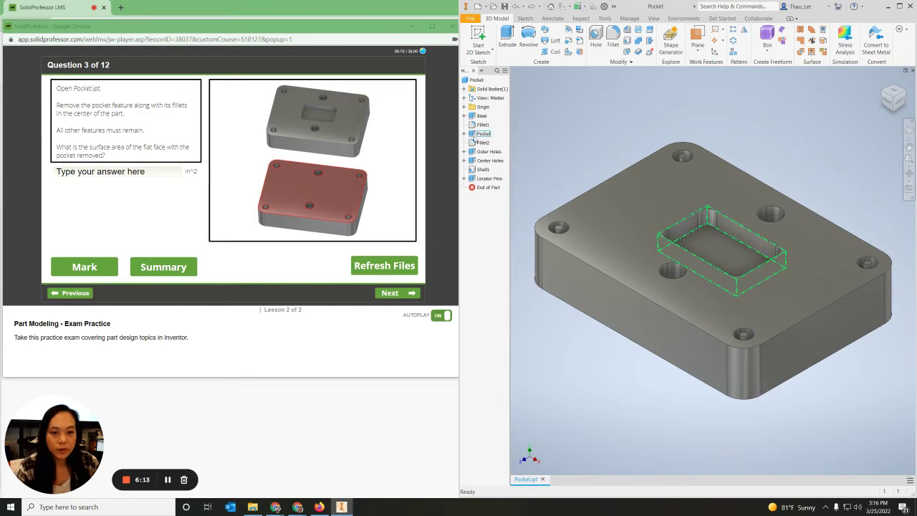
Step: Create a sketch on the pocket's floor face and project that face's outline into it
right_click(713, 254)
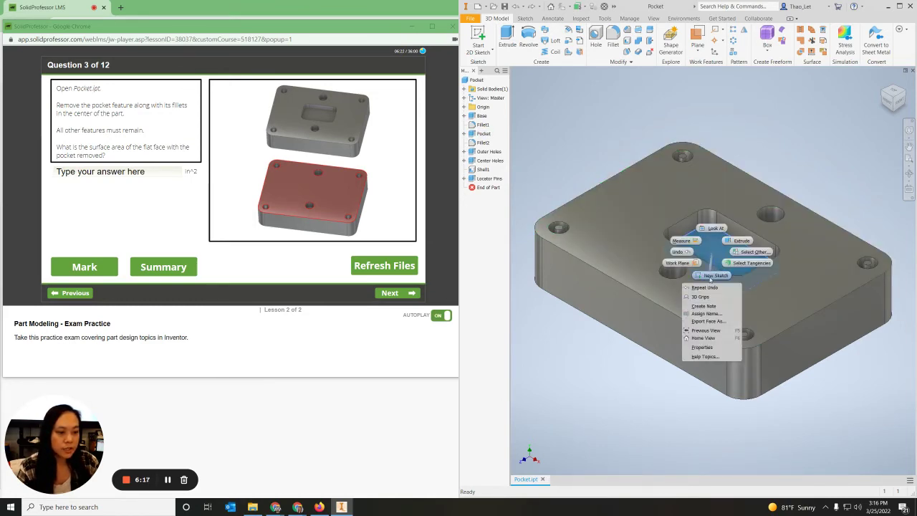
click(710, 277)
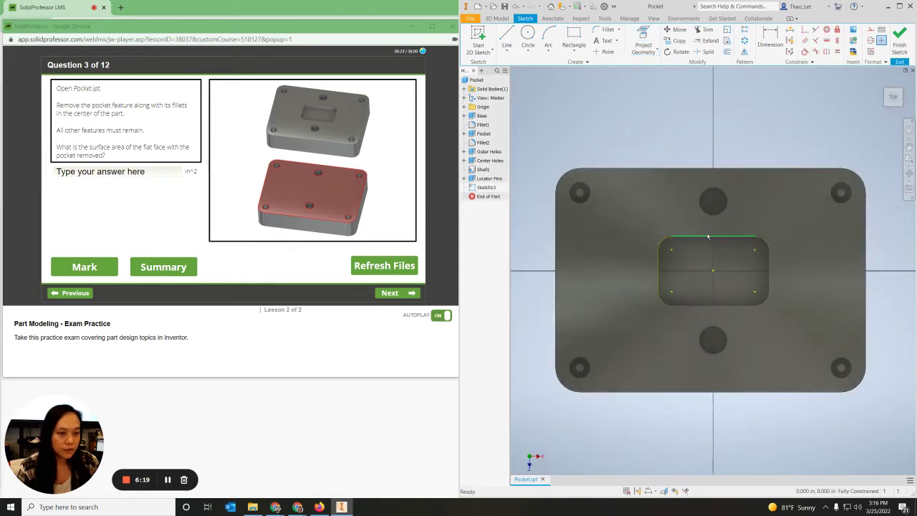
click(643, 40)
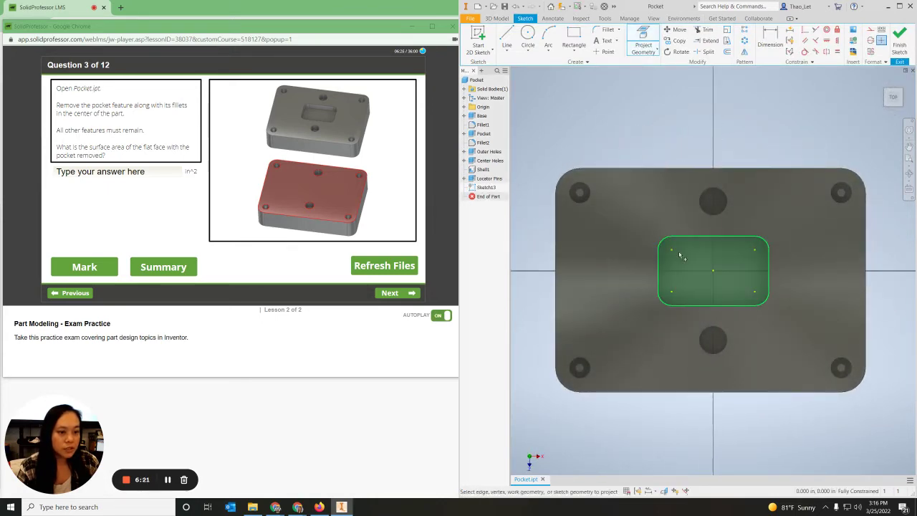
click(708, 272)
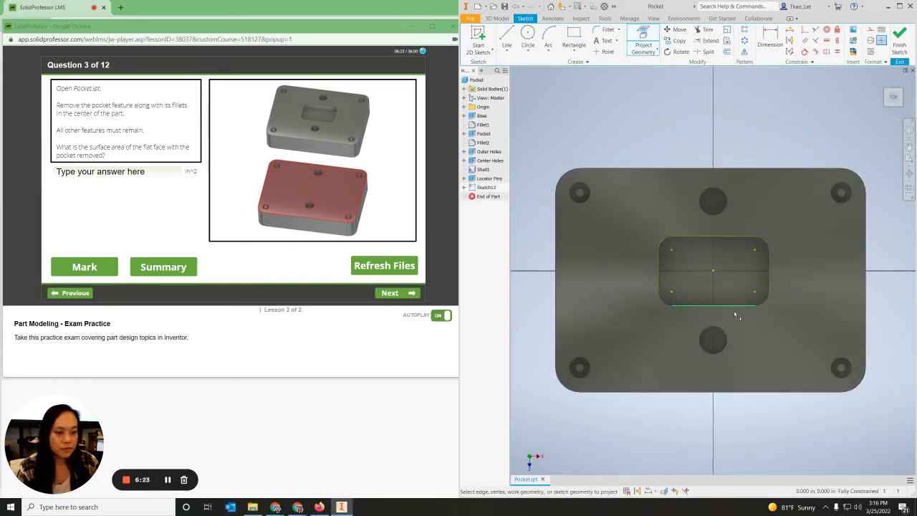
click(899, 39)
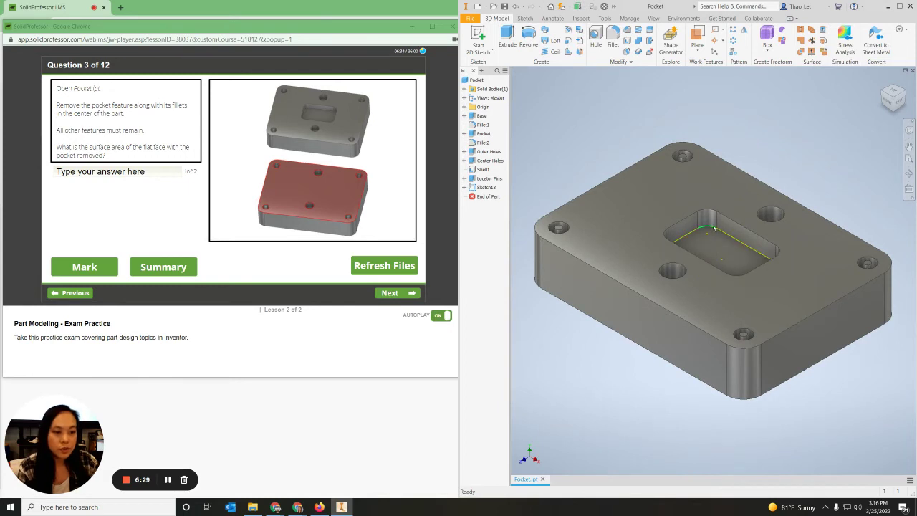
Step: Extrude the projected pocket profile up to a point on the pocket's upper rim, joining it to the body to fill the pocket
click(507, 36)
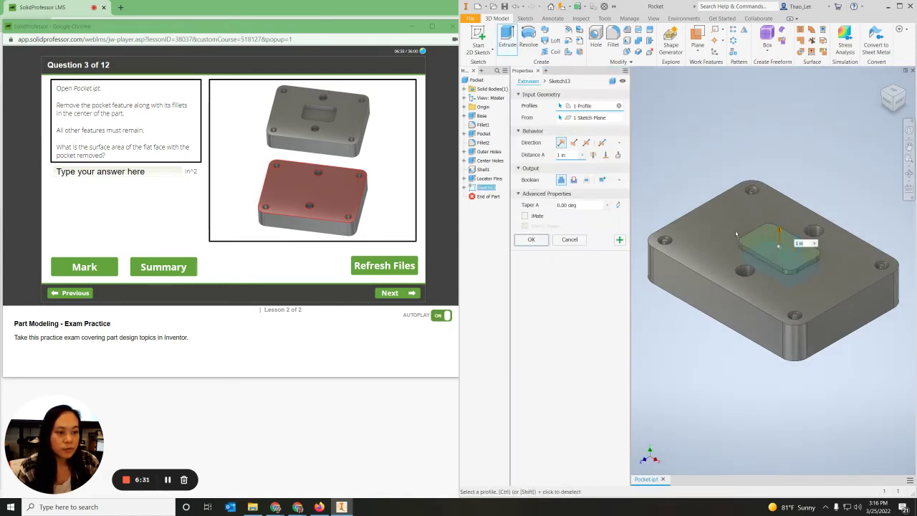
click(605, 155)
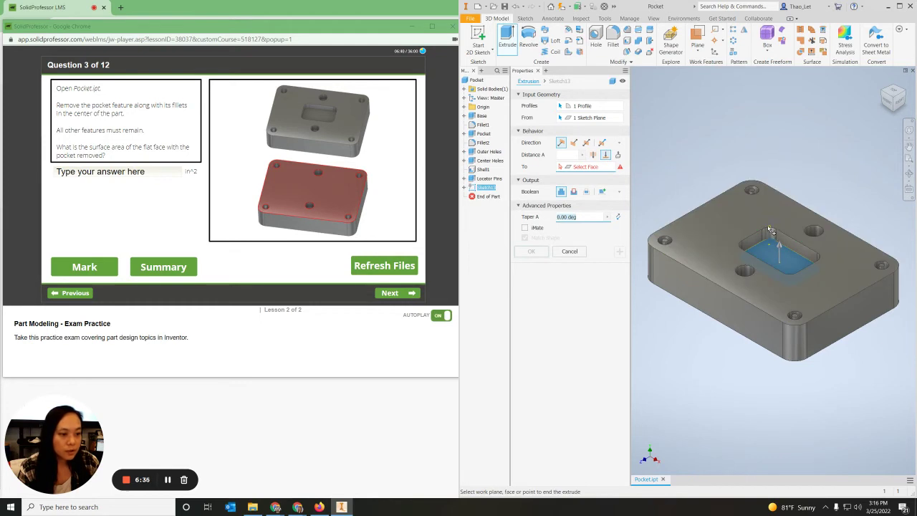
scroll(771, 231, up, 5)
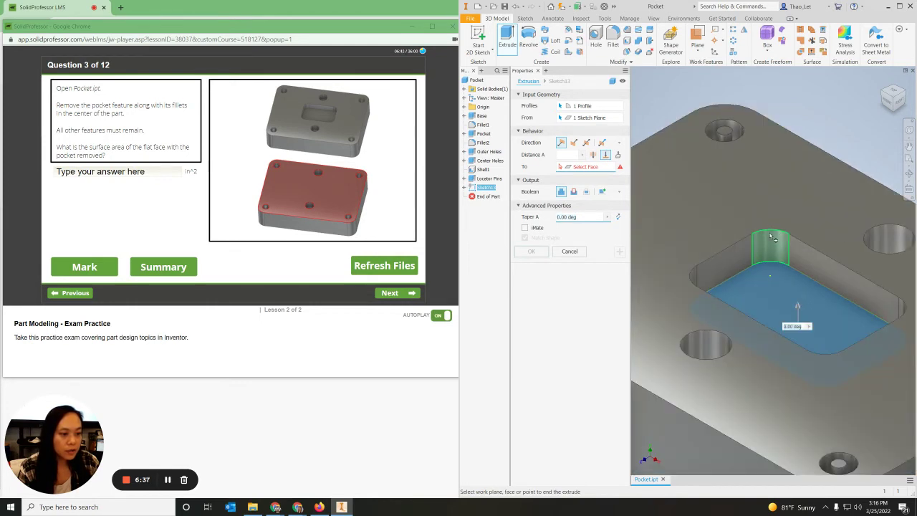
click(771, 231)
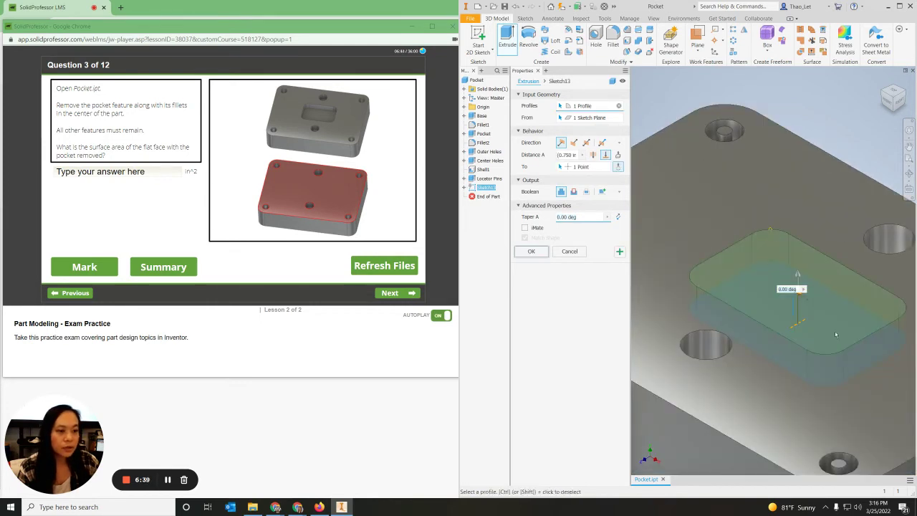
click(530, 251)
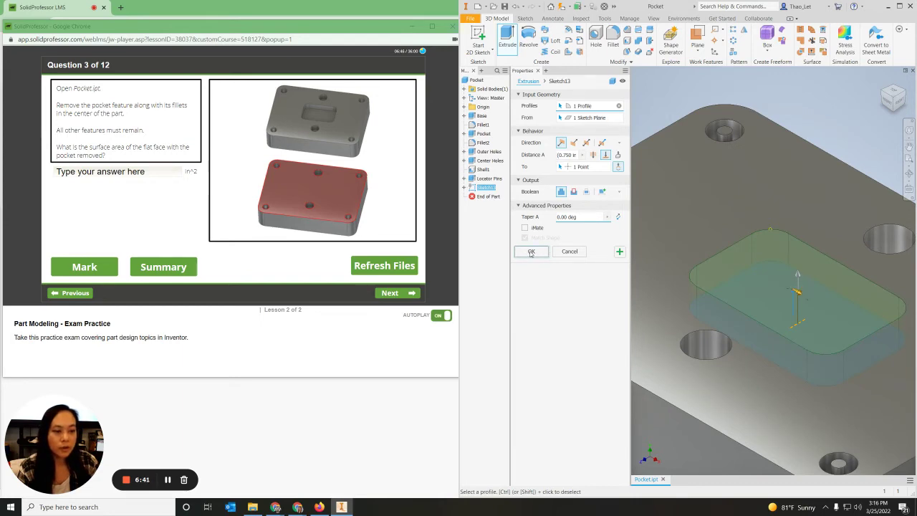
scroll(763, 251, down, 5)
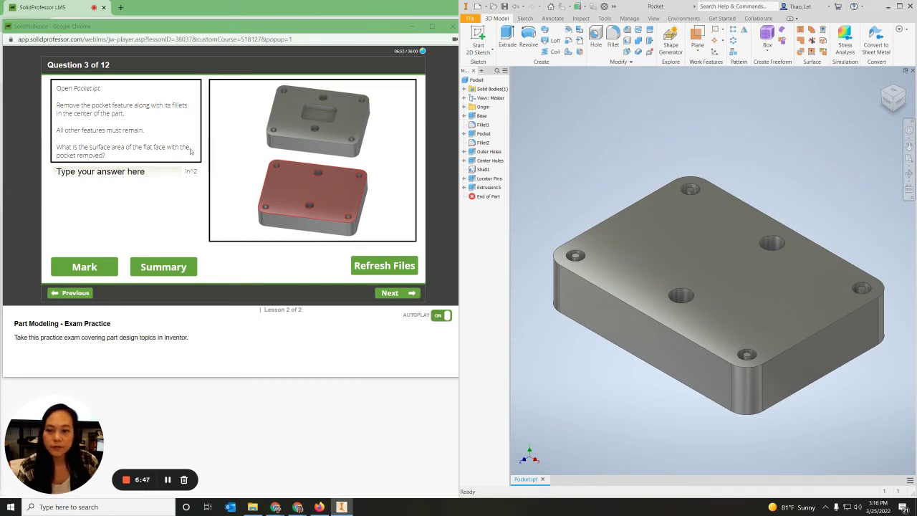
Step: Measure the surface area of the block's large flat top face
click(581, 19)
click(472, 37)
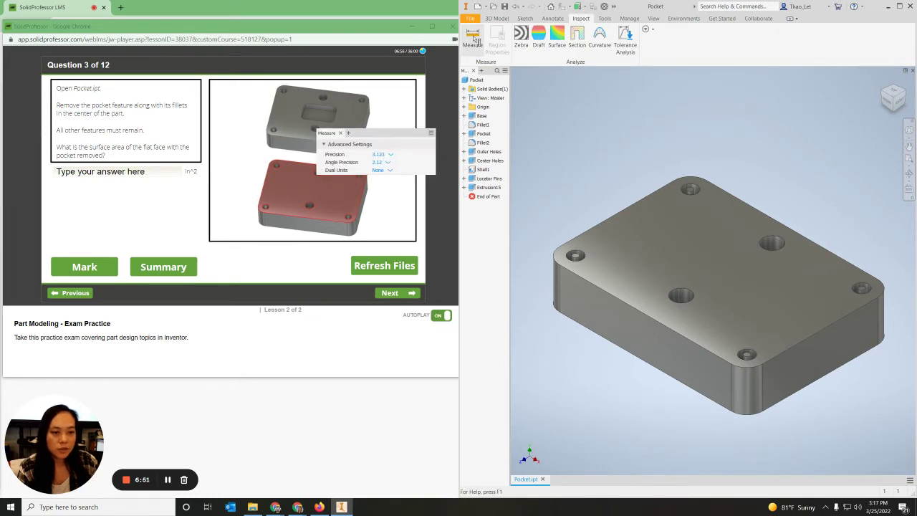
click(642, 242)
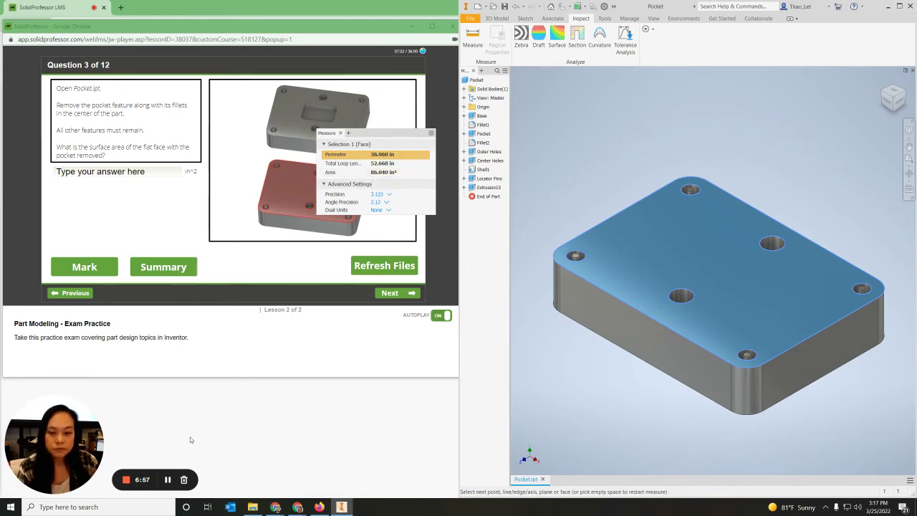
click(167, 479)
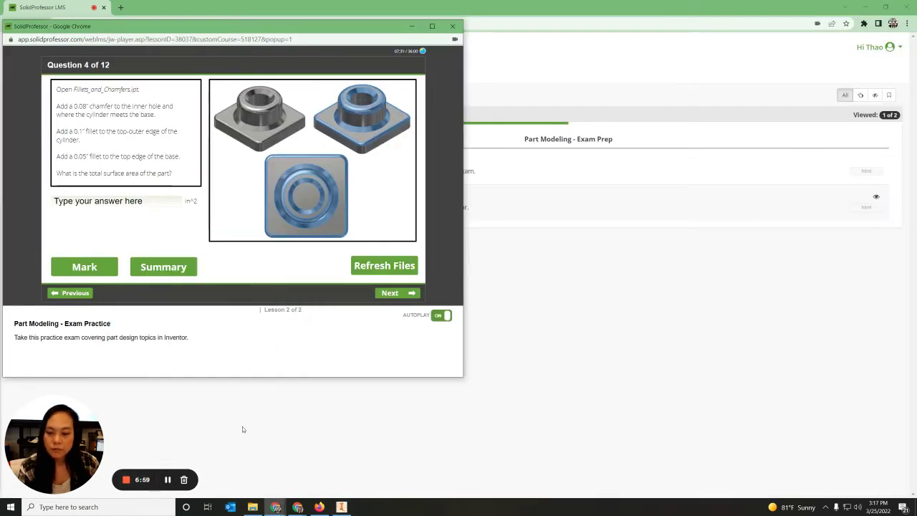
Step: Open the Fillets_and_Chamfers part from the Documents folder in Inventor and put the folder window away
mouse_move(257, 509)
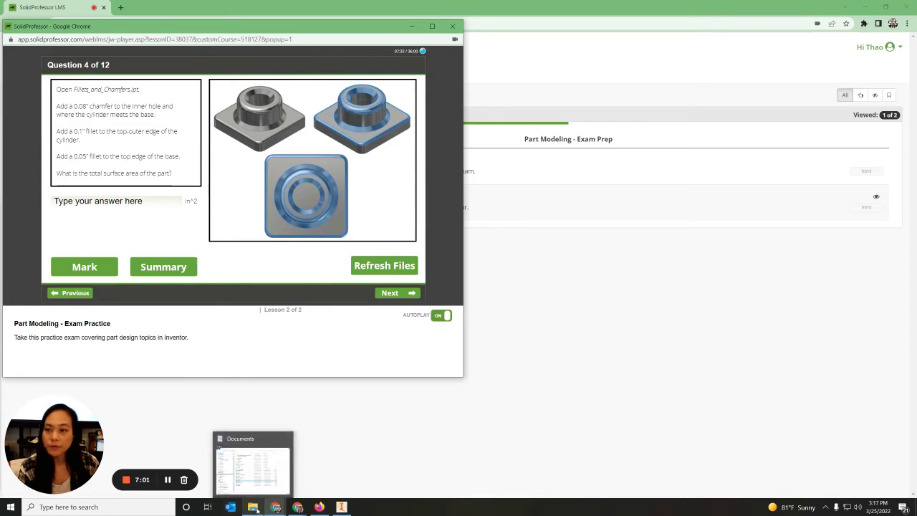
click(265, 444)
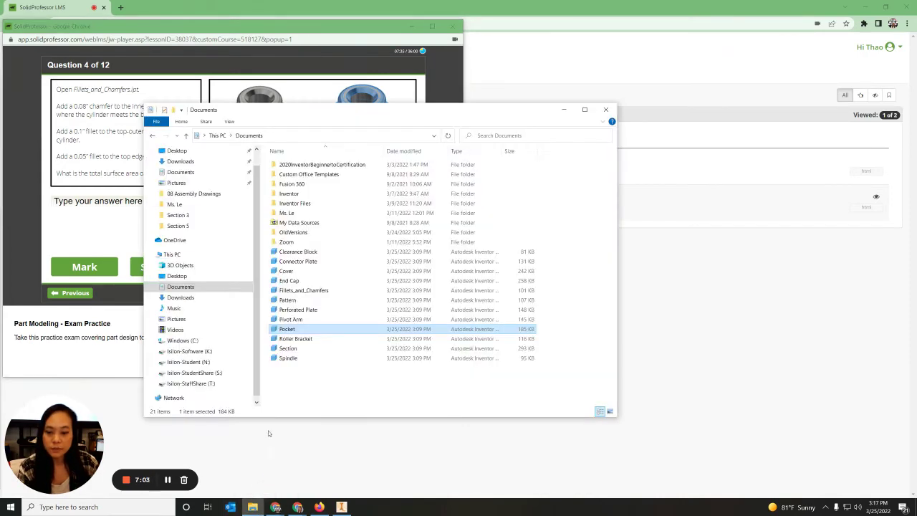
click(299, 291)
double_click(300, 291)
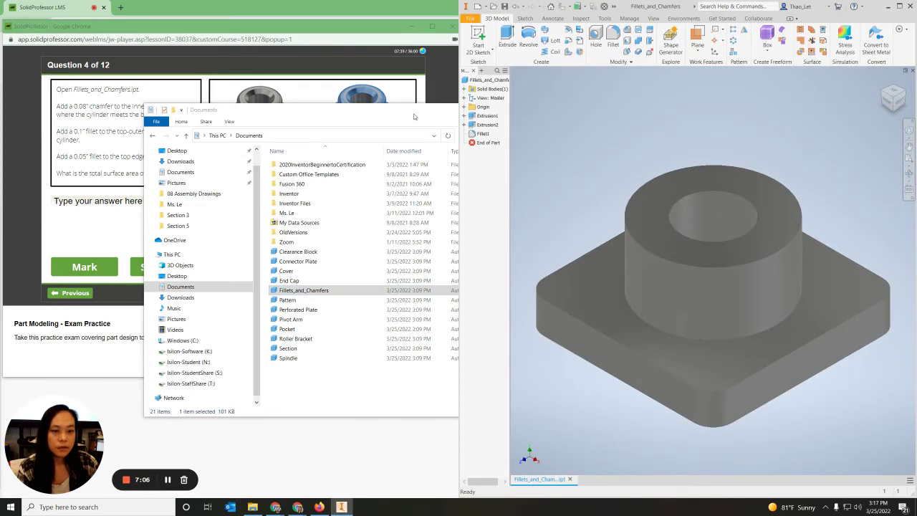
click(414, 116)
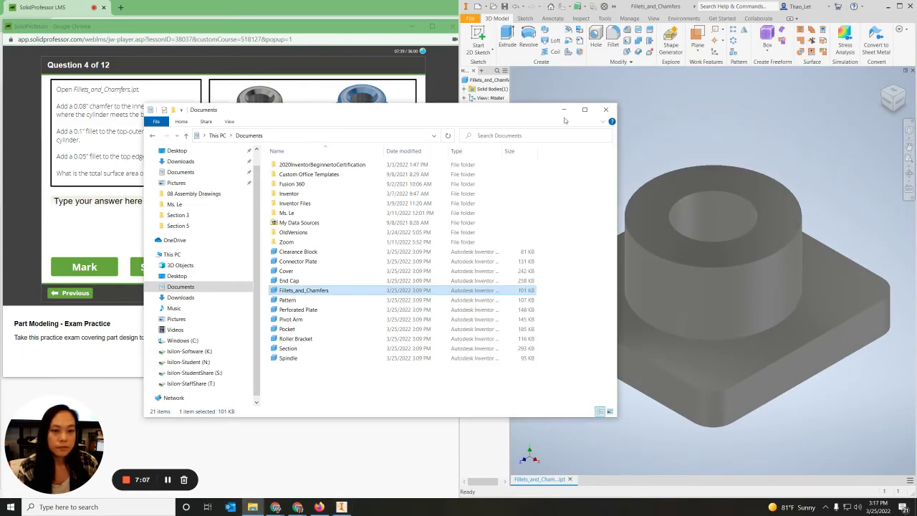
click(566, 111)
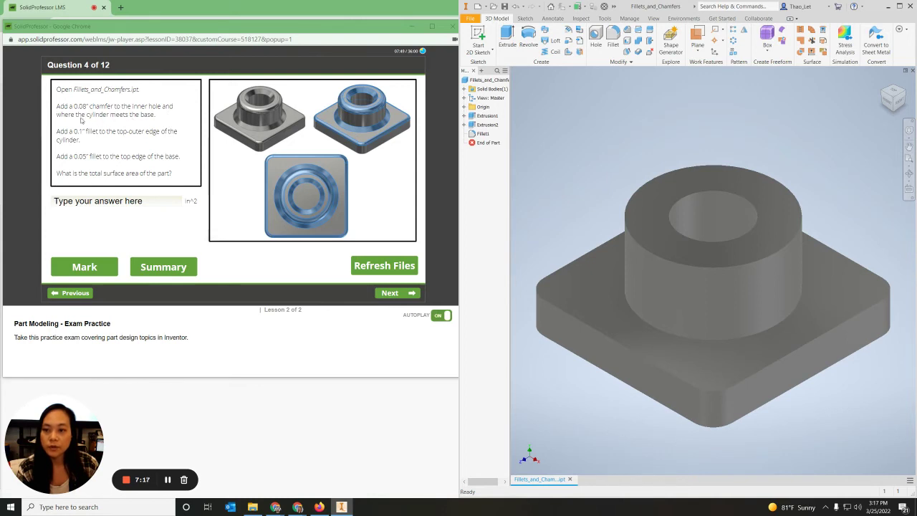
Step: Chamfer the inner hole's top edge and the edge where the cylinder meets the base with a 0.08 in distance
click(631, 31)
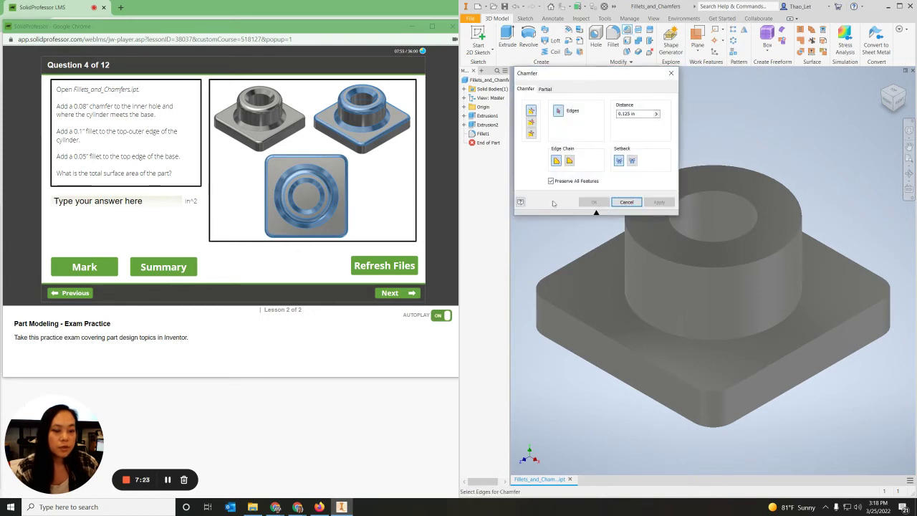
click(626, 296)
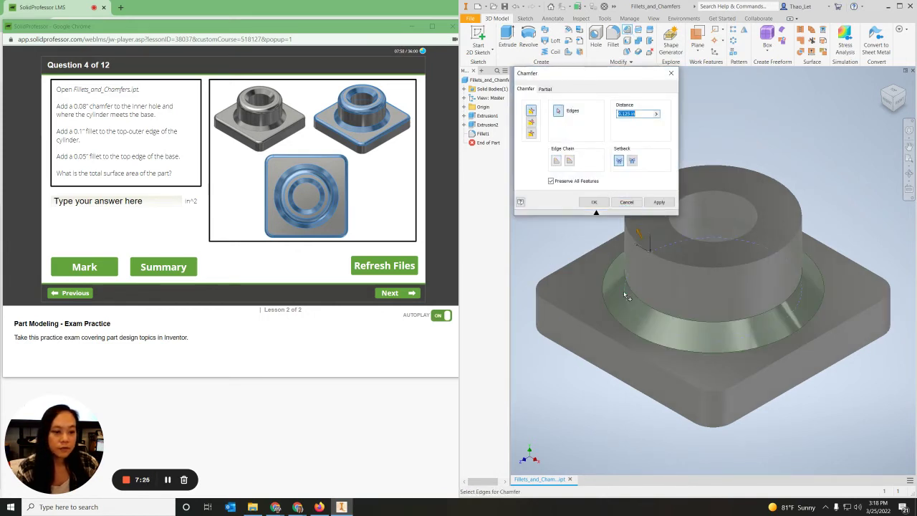
click(673, 227)
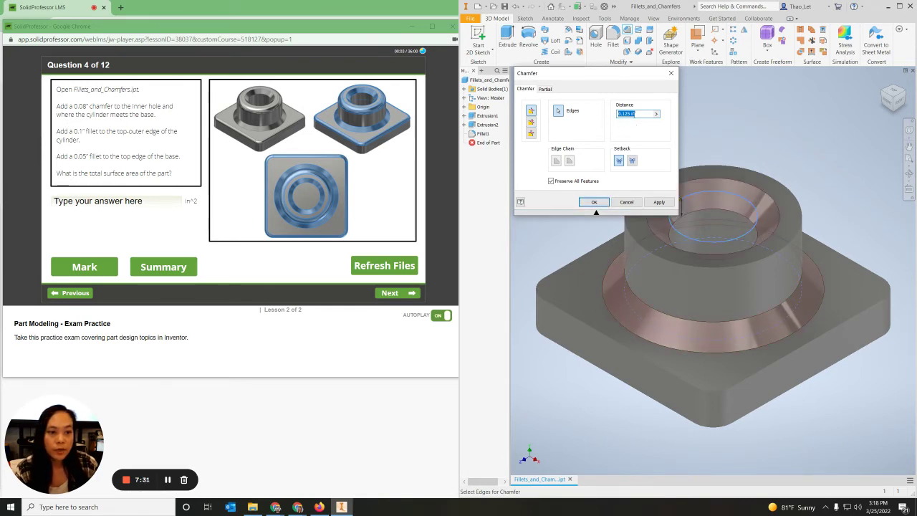
key(BackSpace)
text(.08)
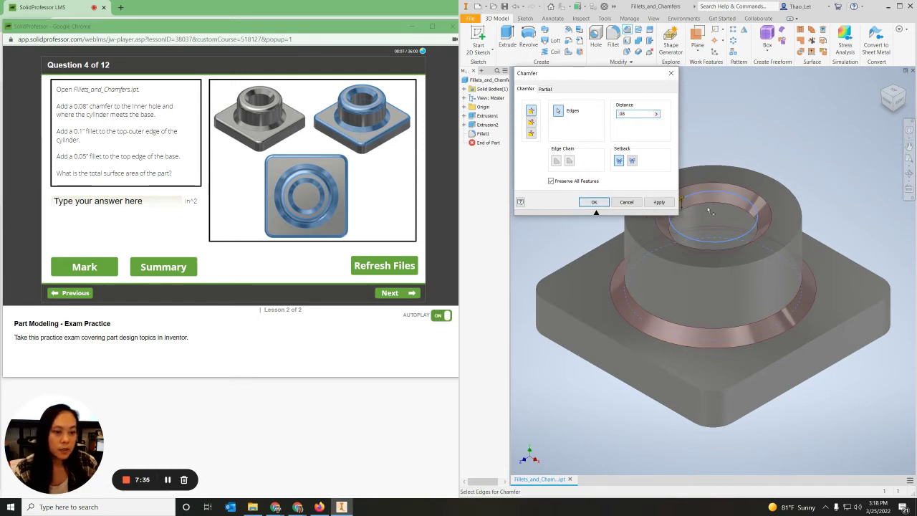
click(594, 202)
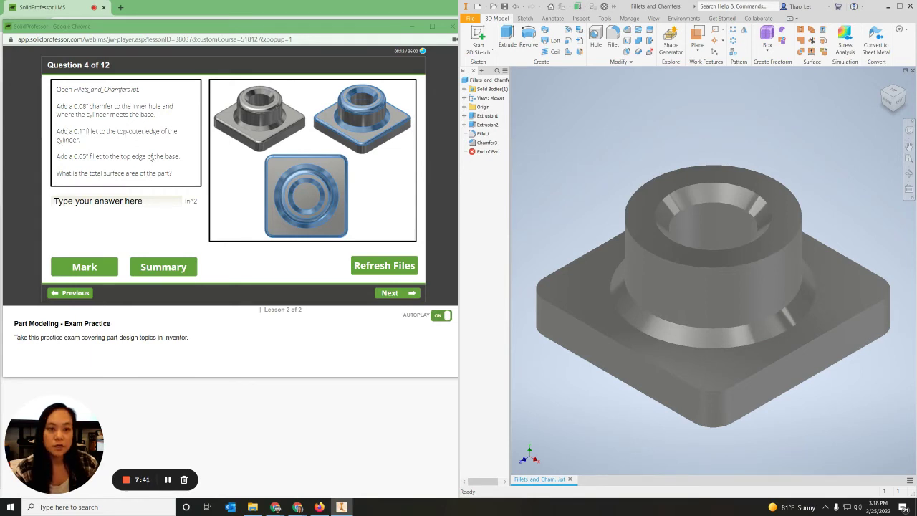
Step: Fillet the cylinder's top outer edge with a 0.1 in radius
click(612, 38)
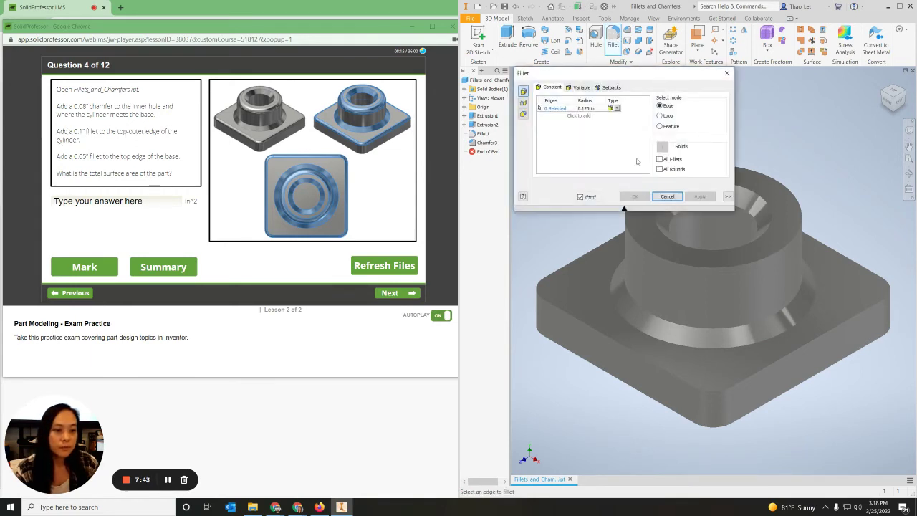
click(642, 248)
click(584, 108)
text(0.1)
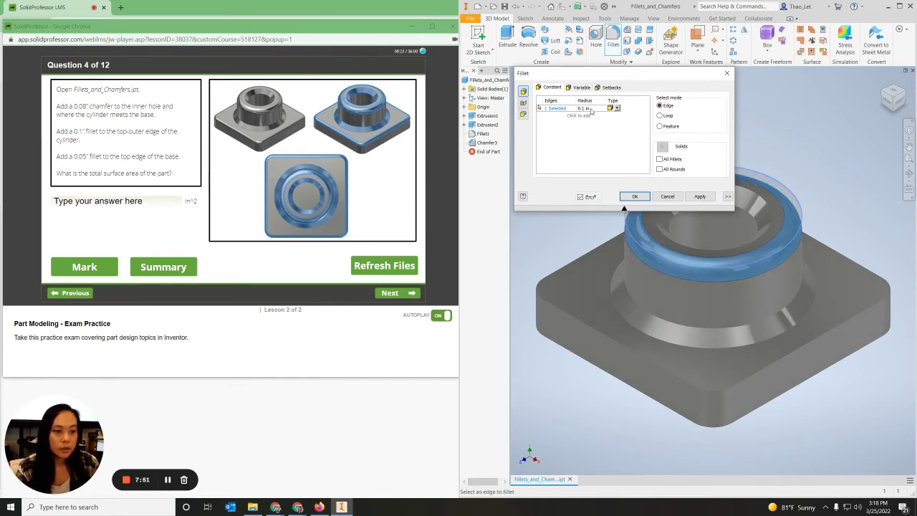
click(634, 197)
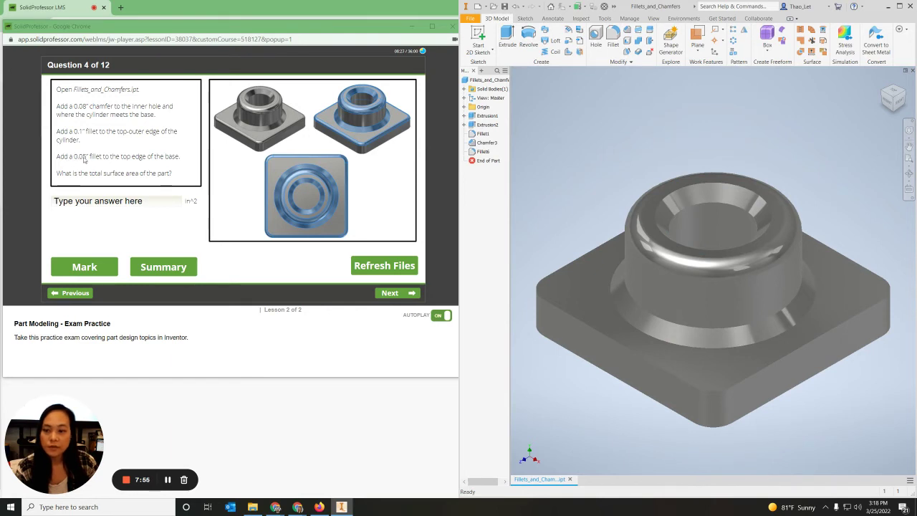
Step: Fillet the base's top edge loop with a 0.05 in radius
click(614, 36)
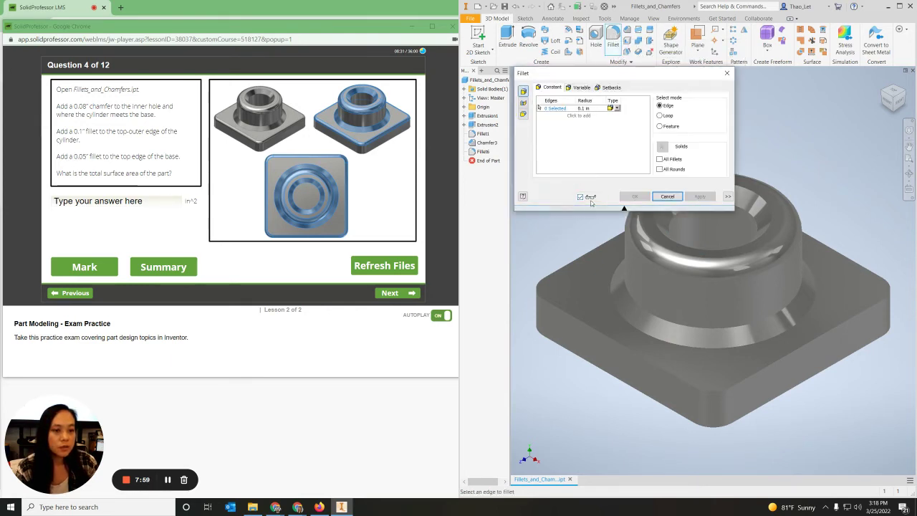
click(557, 275)
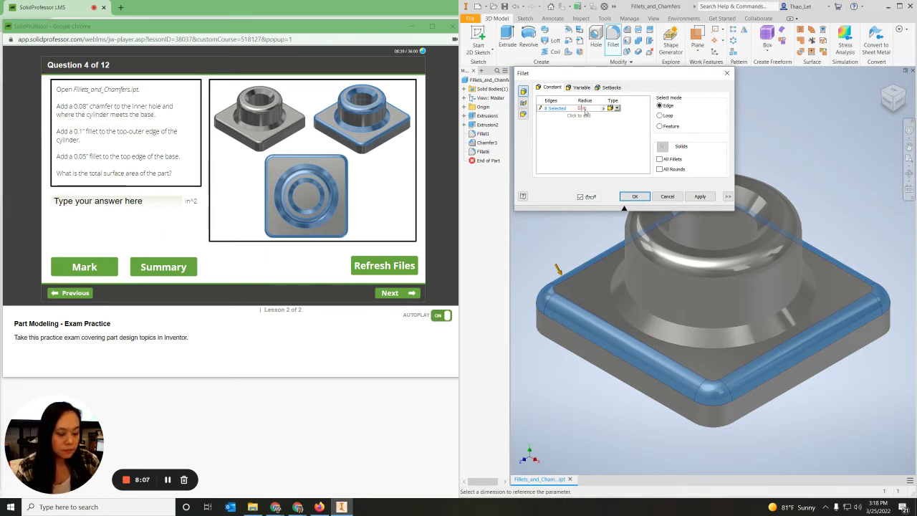
click(698, 197)
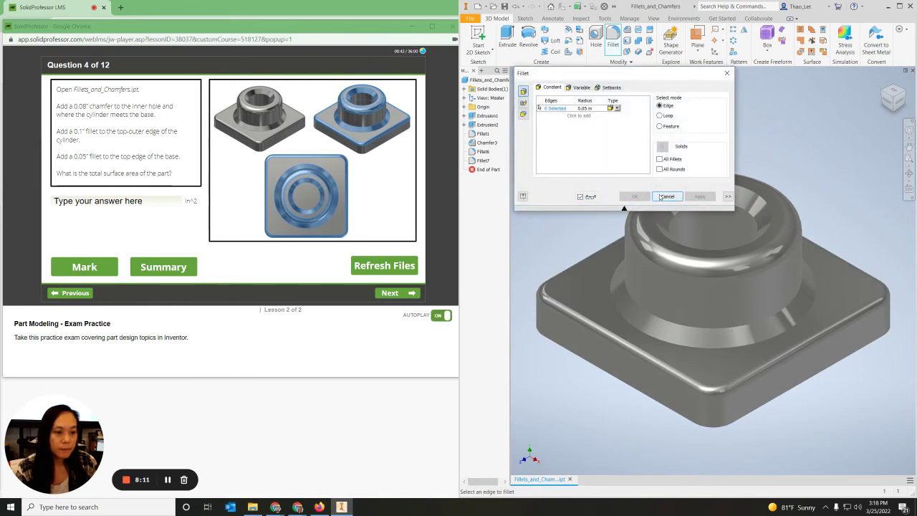
click(666, 196)
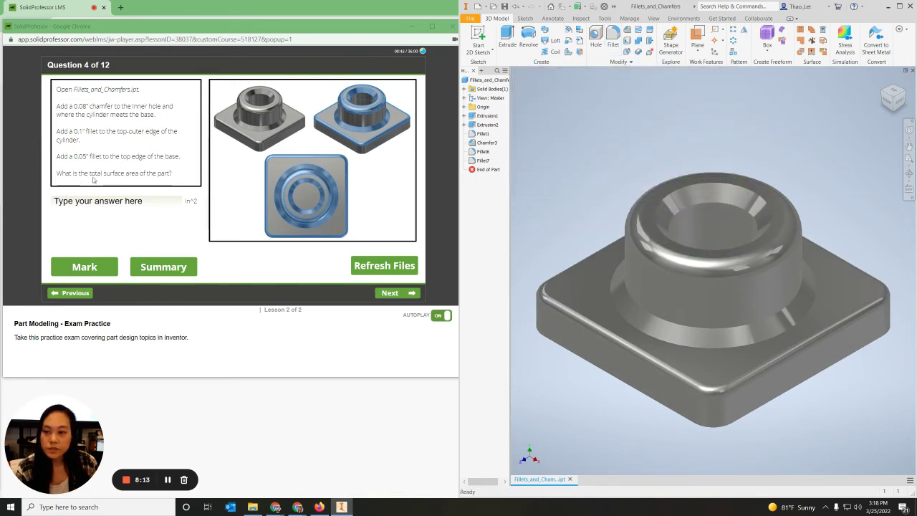
Step: Look up the part's total surface area in the physical iProperties and close the dialog
right_click(525, 480)
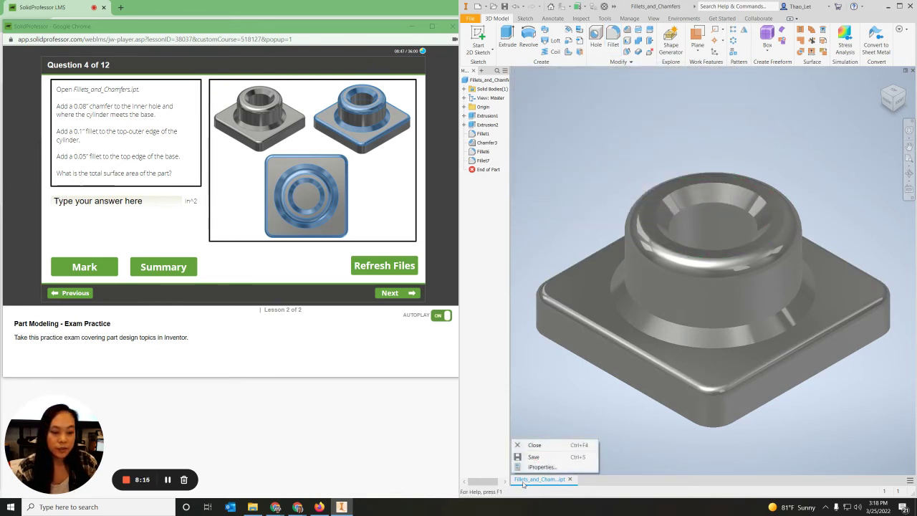
click(530, 466)
click(531, 132)
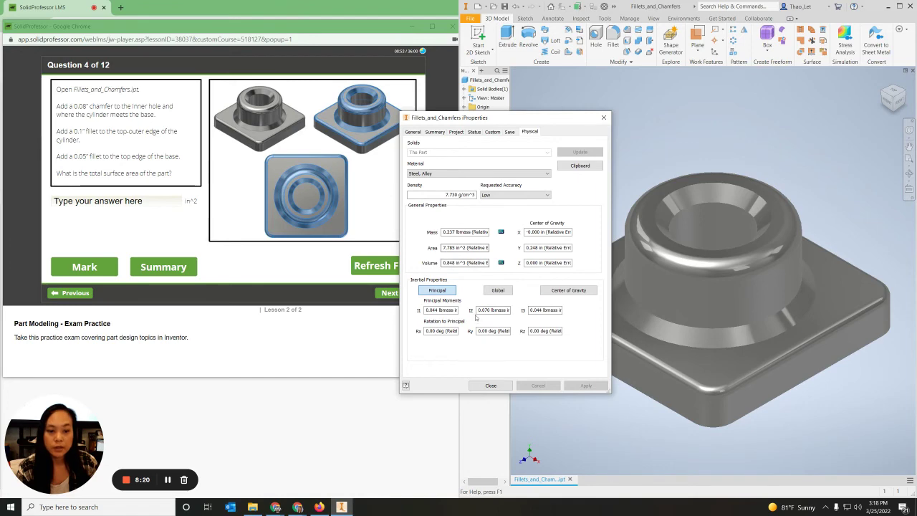
click(491, 385)
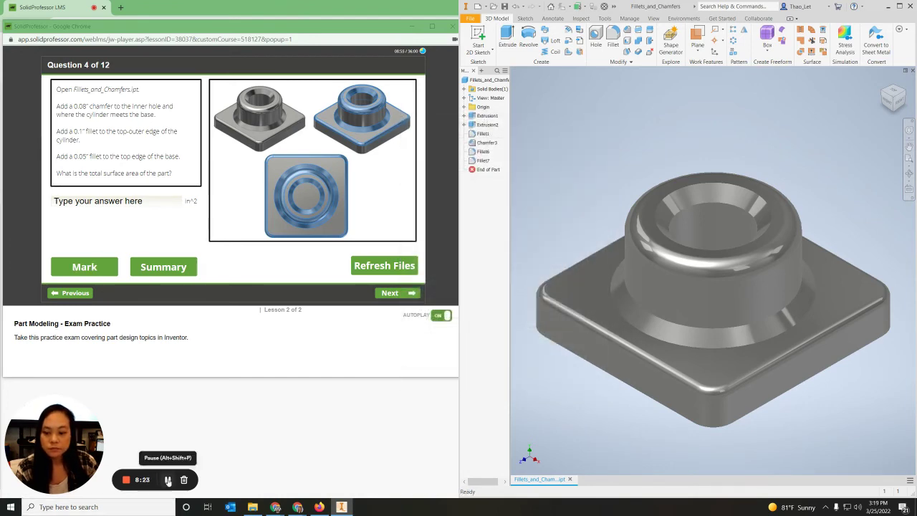
click(167, 479)
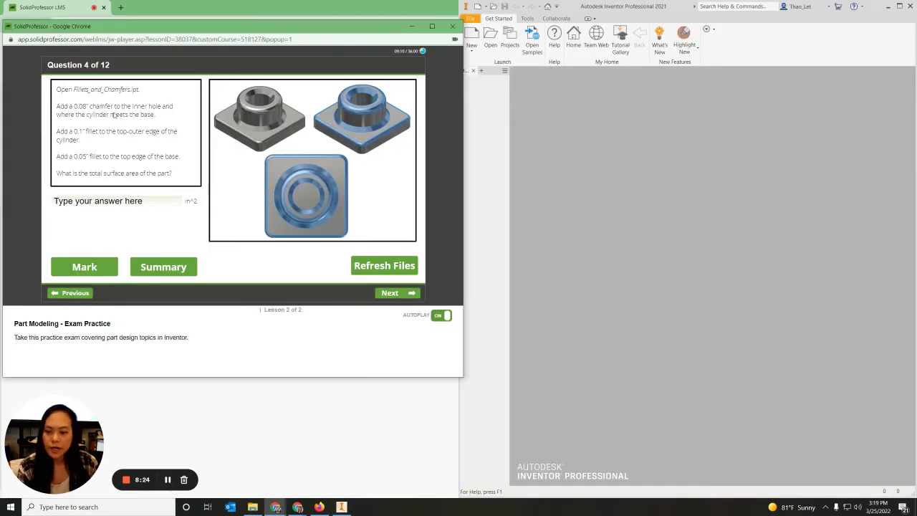
Step: Advance the practice exam to Question 5 and open Spindle.ipt from the Documents folder
click(388, 293)
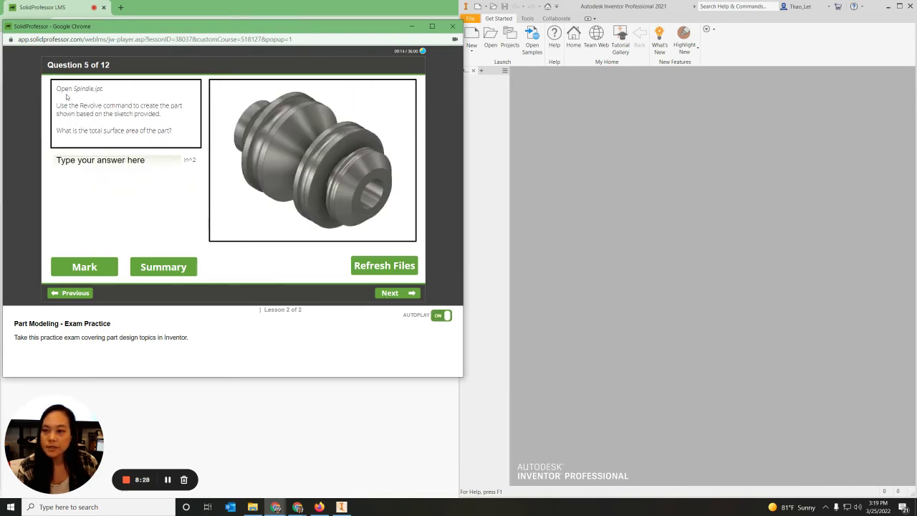
click(252, 507)
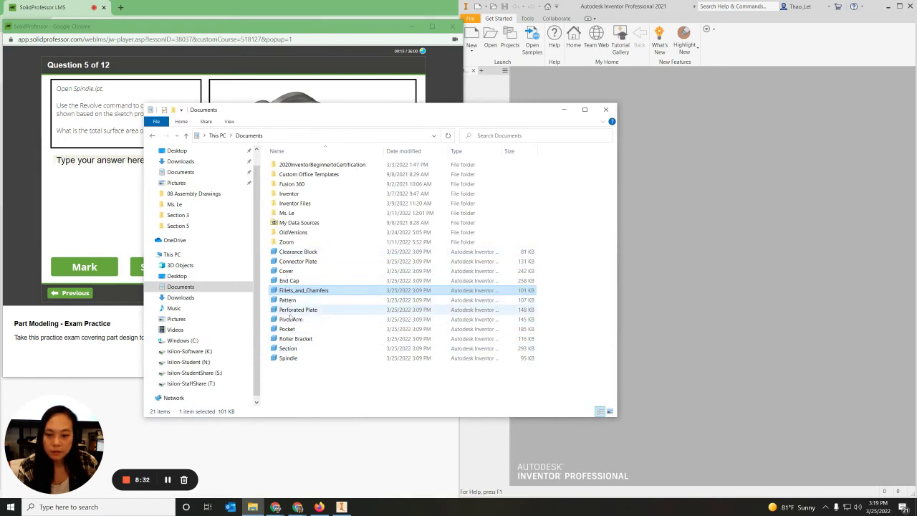
double_click(288, 360)
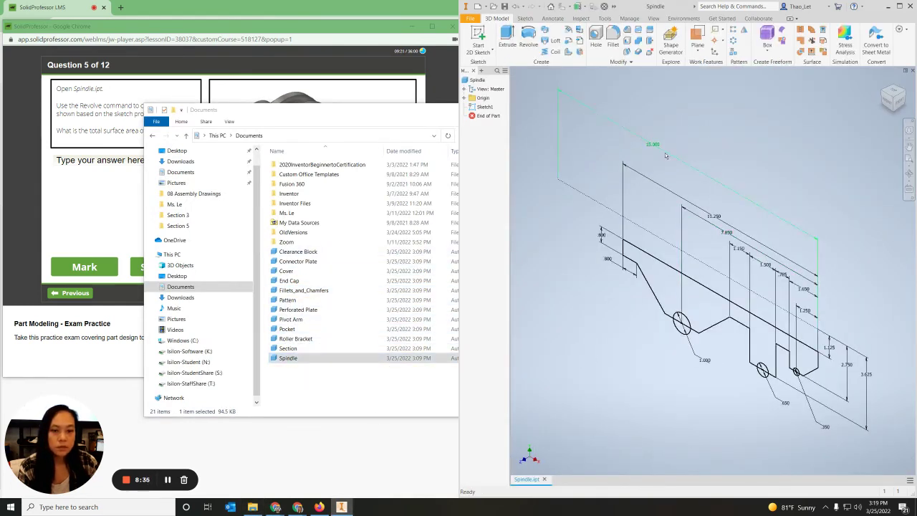
click(401, 110)
drag(567, 115, 550, 118)
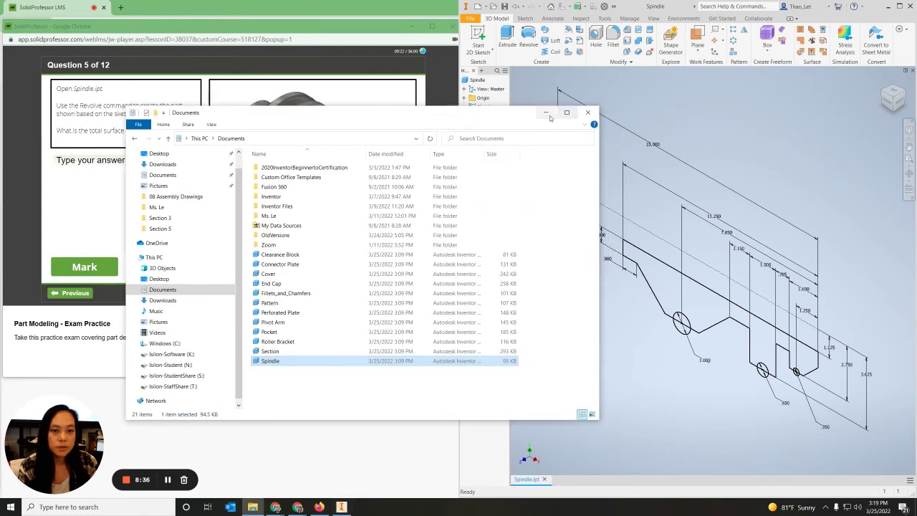
click(546, 113)
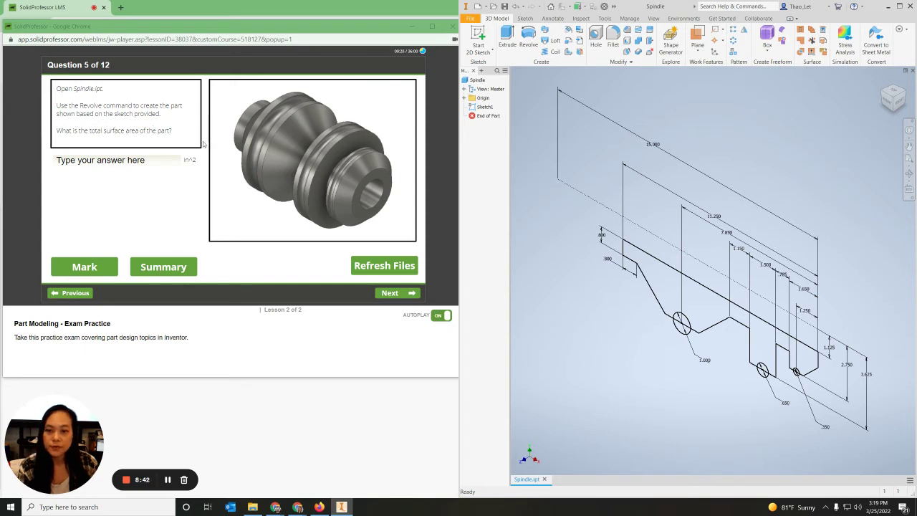
Step: Revolve the closed spindle profile a full 360 degrees around the dashed centerline
click(530, 42)
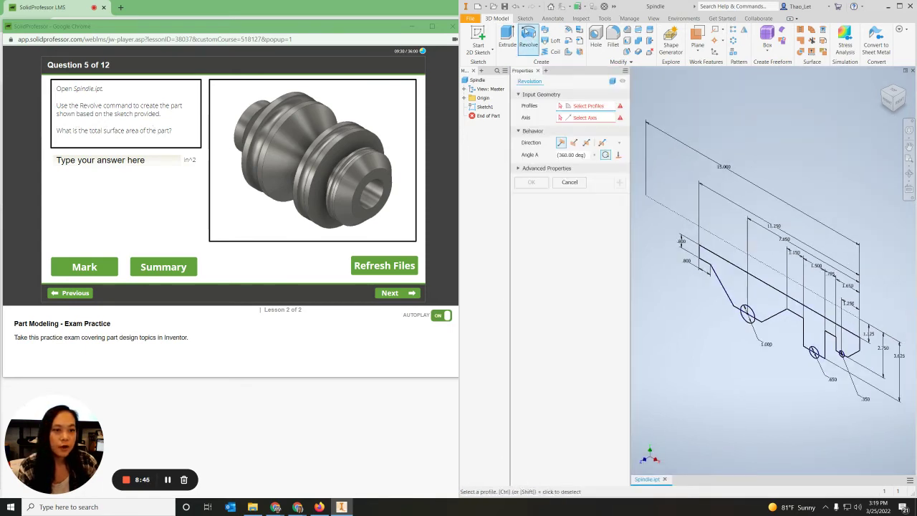
click(745, 257)
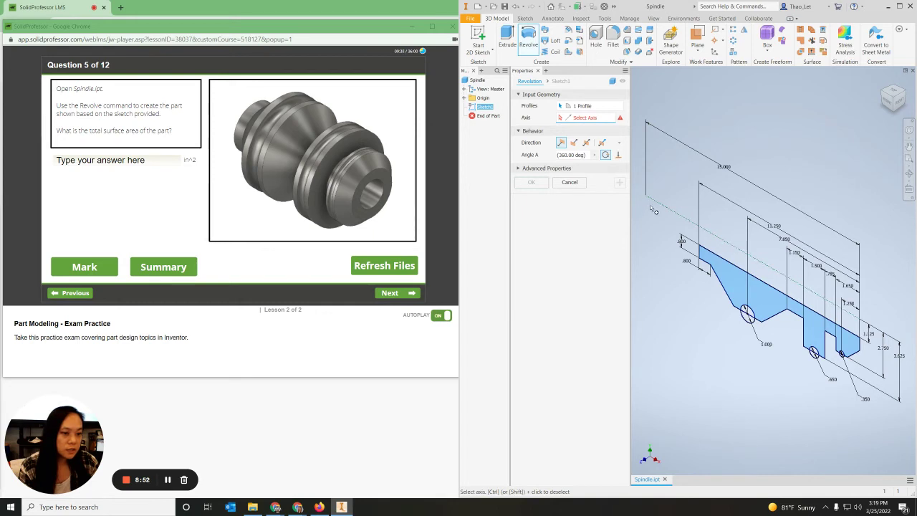
click(713, 235)
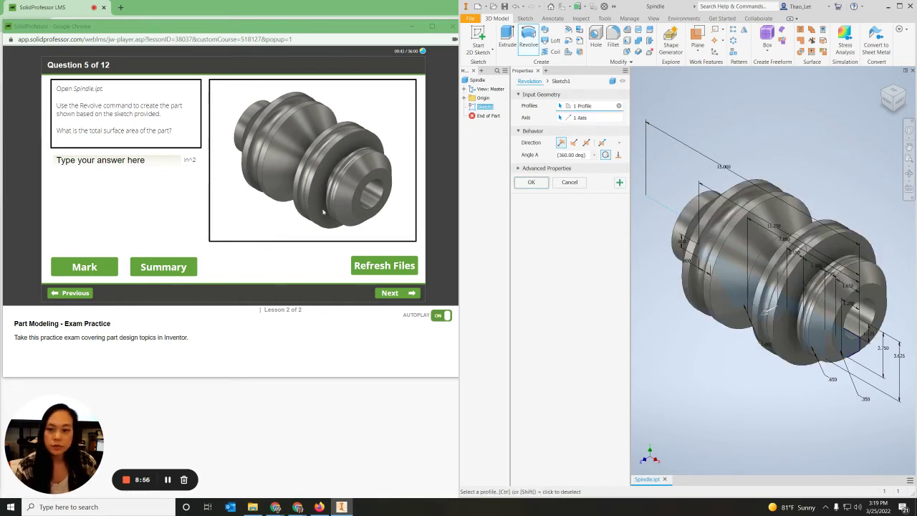
click(529, 184)
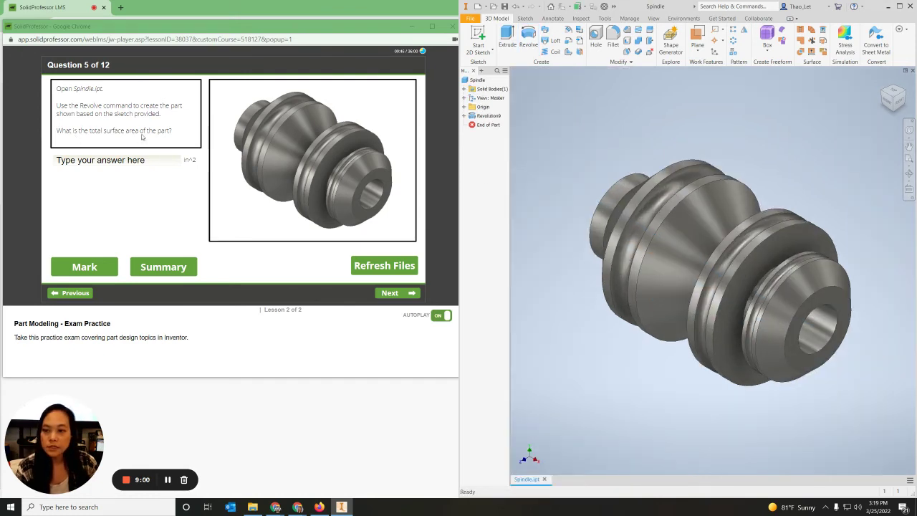
Step: View the spindle's physical iProperties for its surface area and close the dialog
right_click(519, 479)
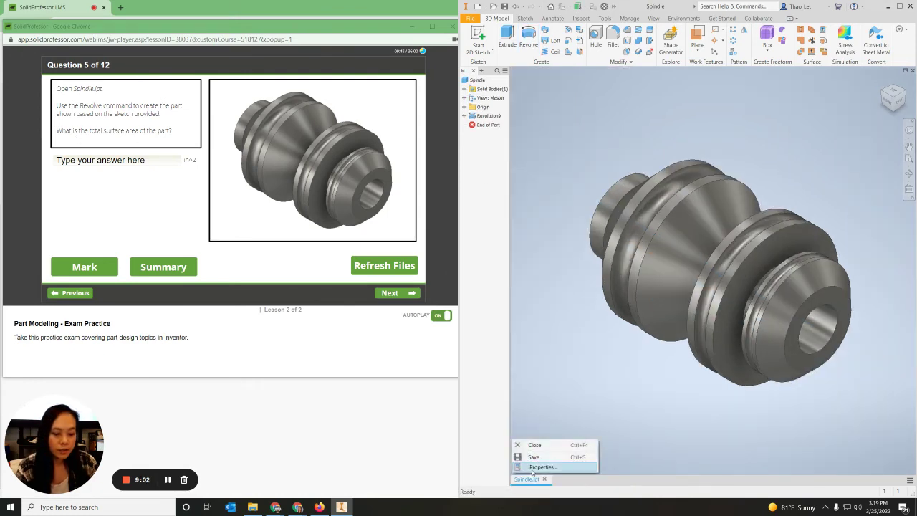
click(533, 467)
click(529, 132)
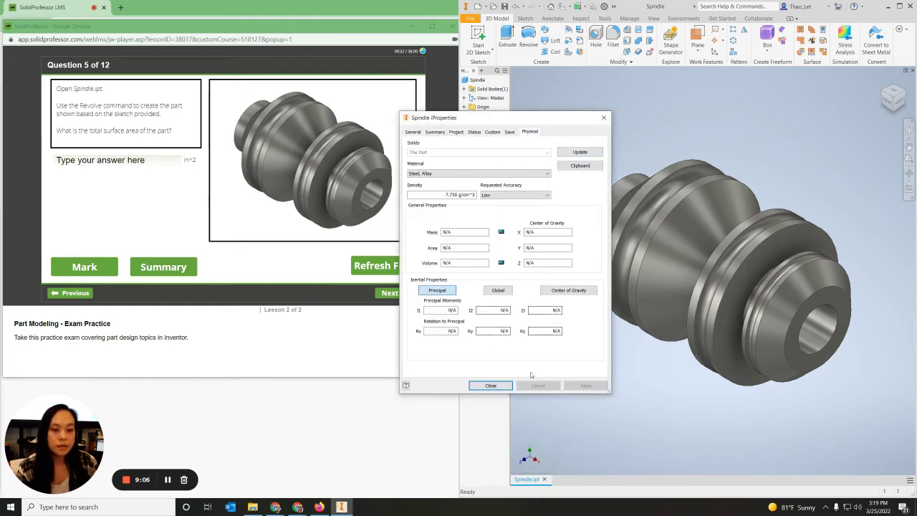
click(495, 387)
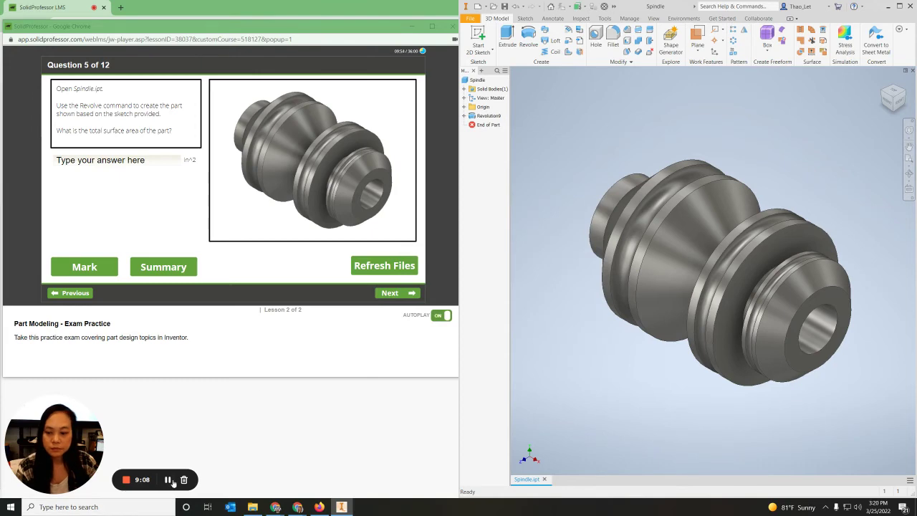
Step: Advance the exam to Question 6, open Connector Plate.ipt from Documents and bring the question text back into view
click(389, 292)
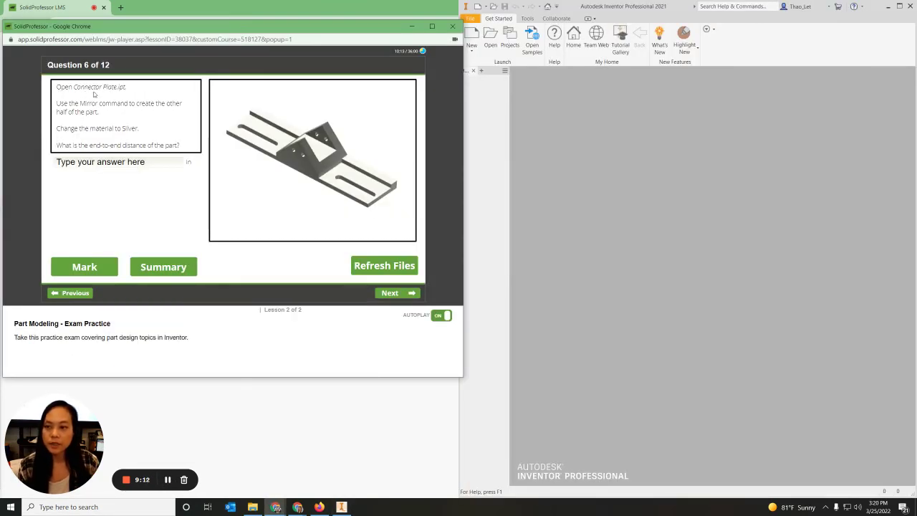
click(255, 494)
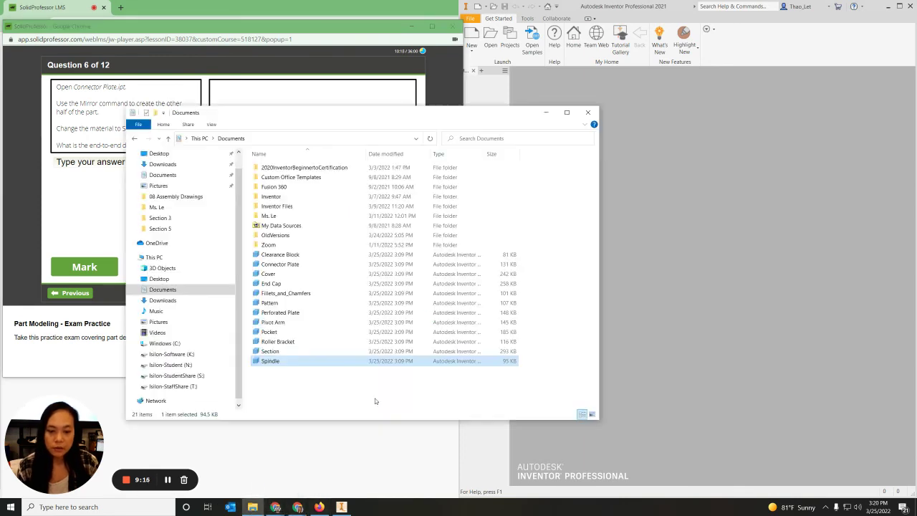
double_click(282, 265)
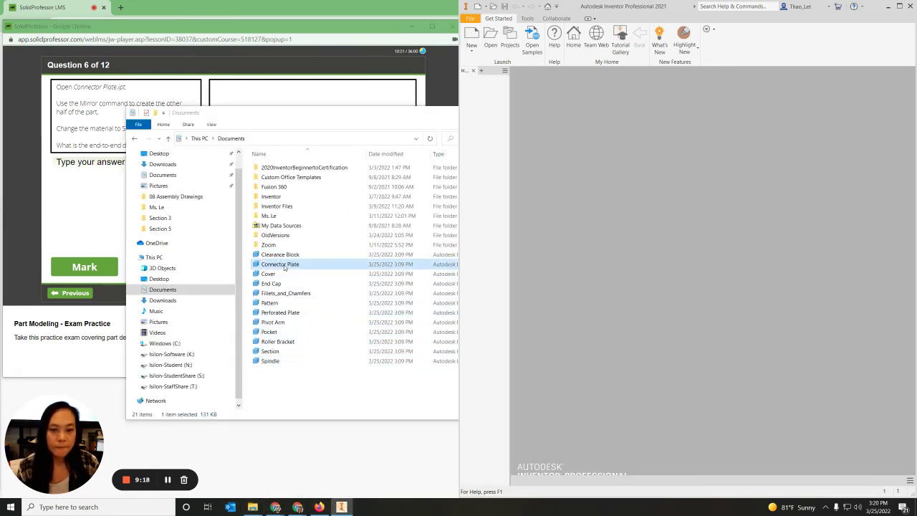
scroll(614, 307, up, 2)
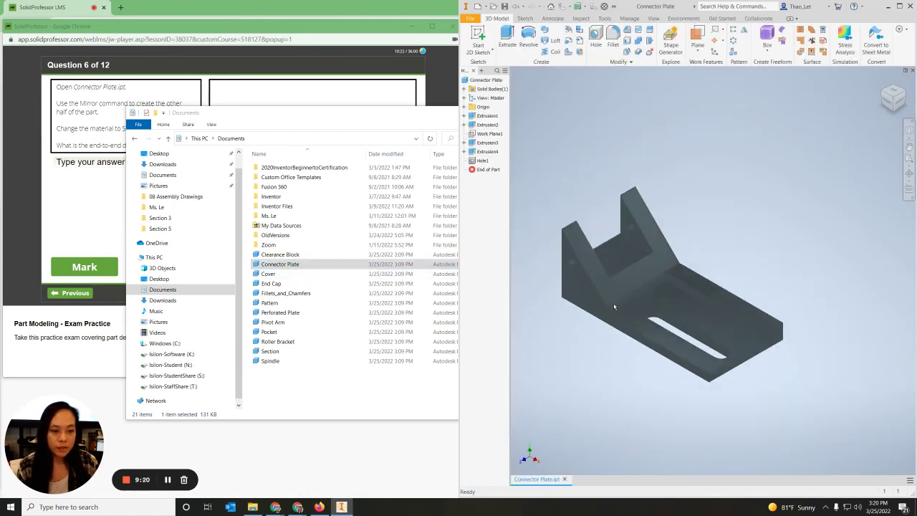
shift+middle_drag(567, 362, 643, 248)
click(105, 176)
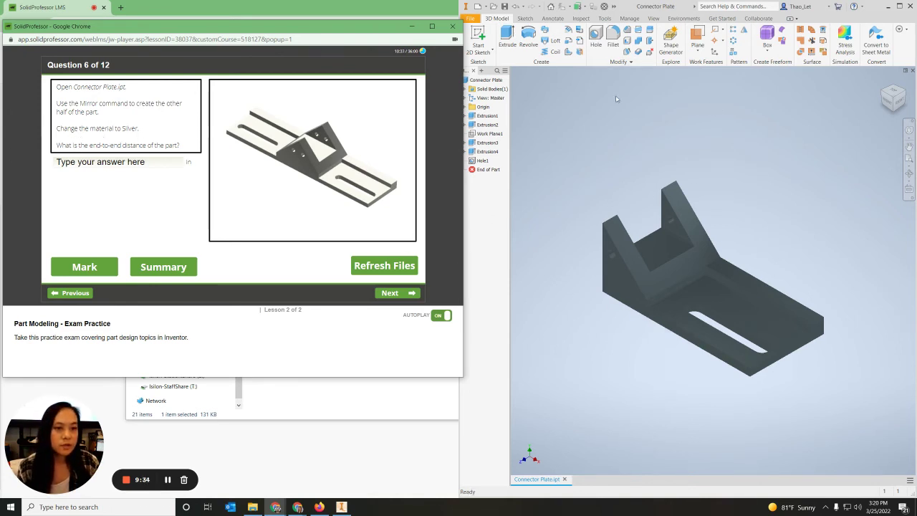
click(551, 134)
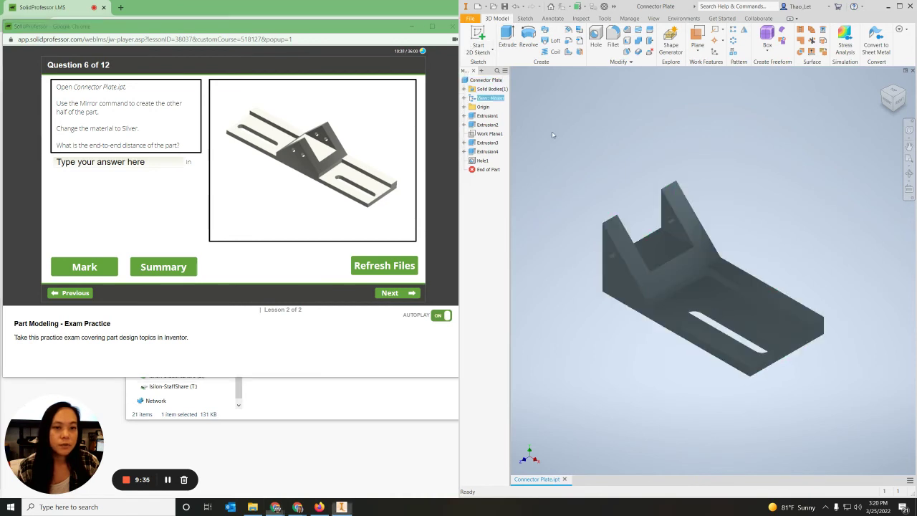
Step: Mirror all four extrusions and the hole of the connector plate about the flat end face of the upright bracket
click(744, 33)
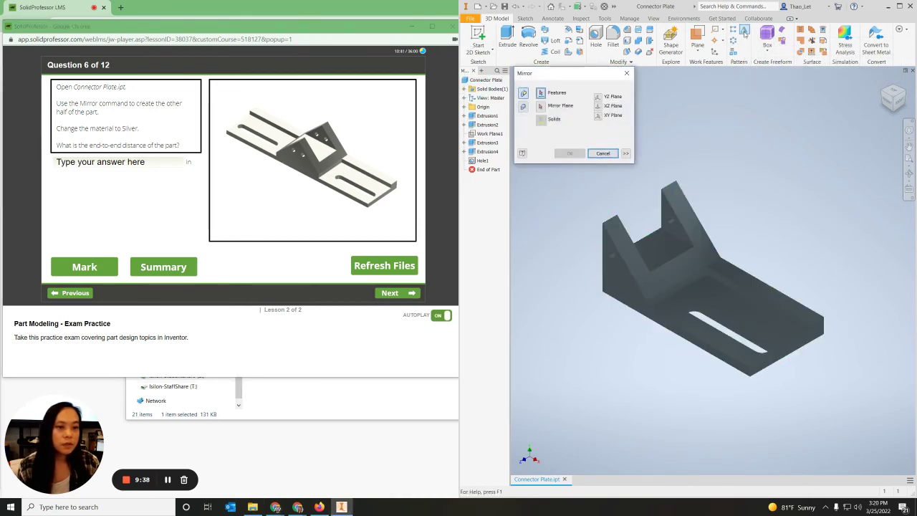
click(487, 117)
click(487, 124)
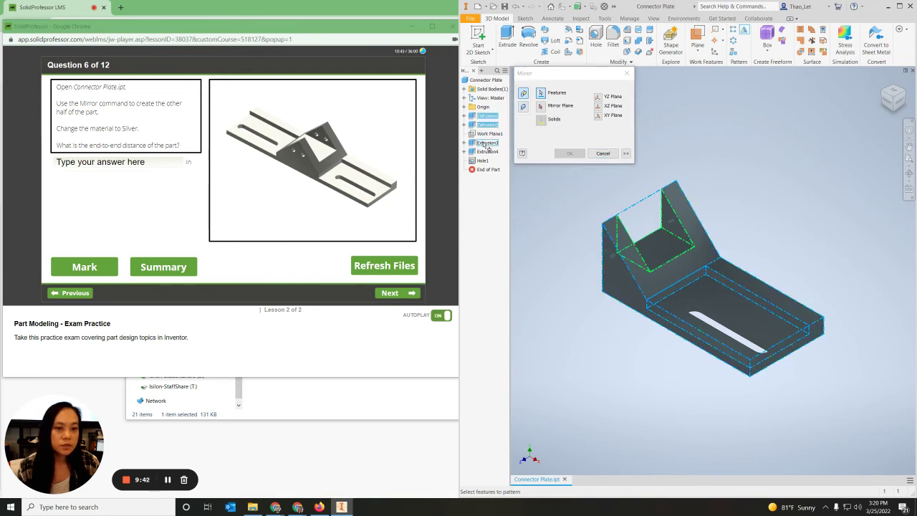
click(485, 143)
click(484, 151)
click(483, 161)
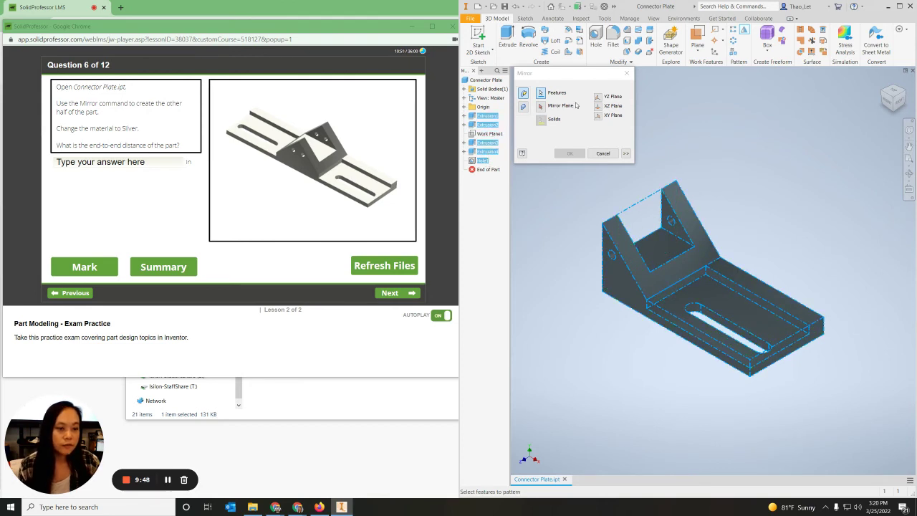
click(540, 107)
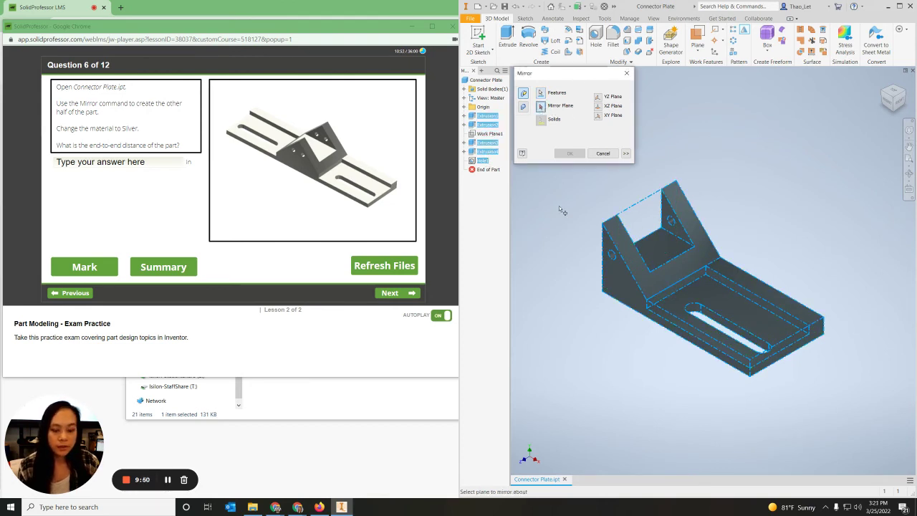
shift+middle_drag(568, 320, 595, 338)
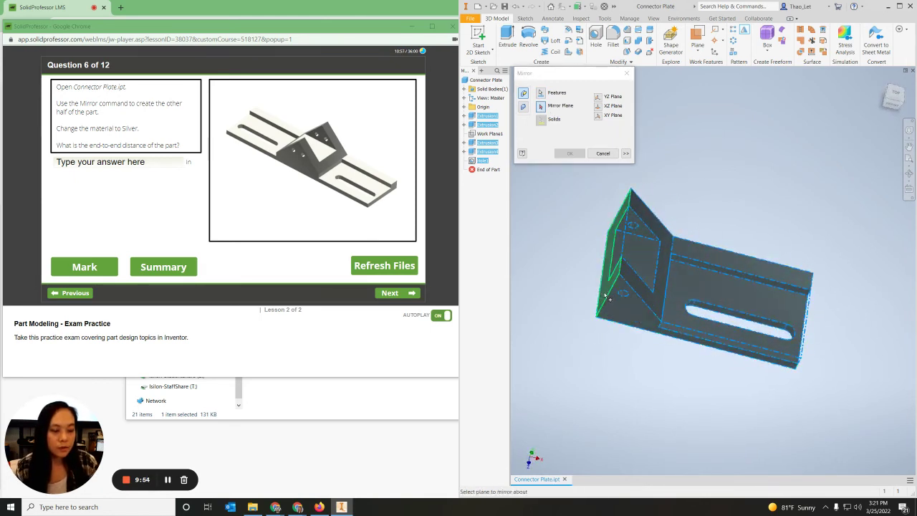
shift+middle_drag(610, 368, 660, 361)
click(671, 317)
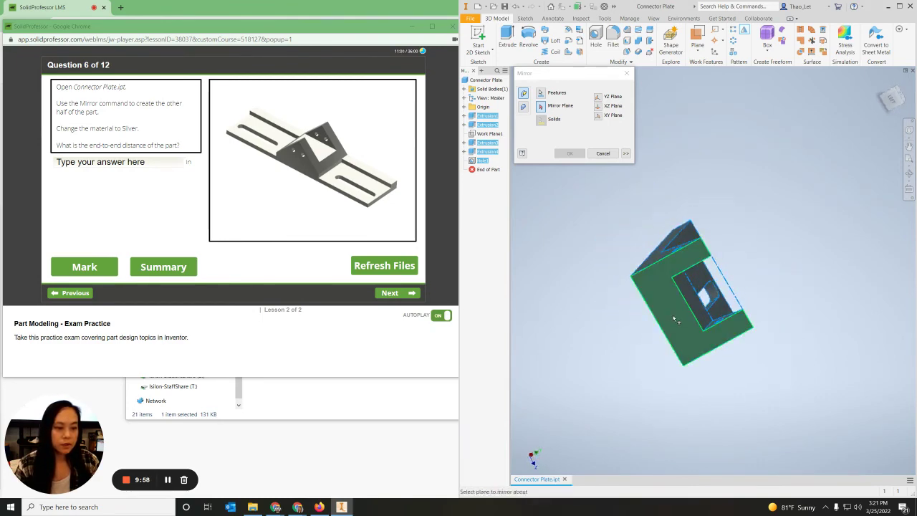
shift+middle_drag(770, 393, 696, 379)
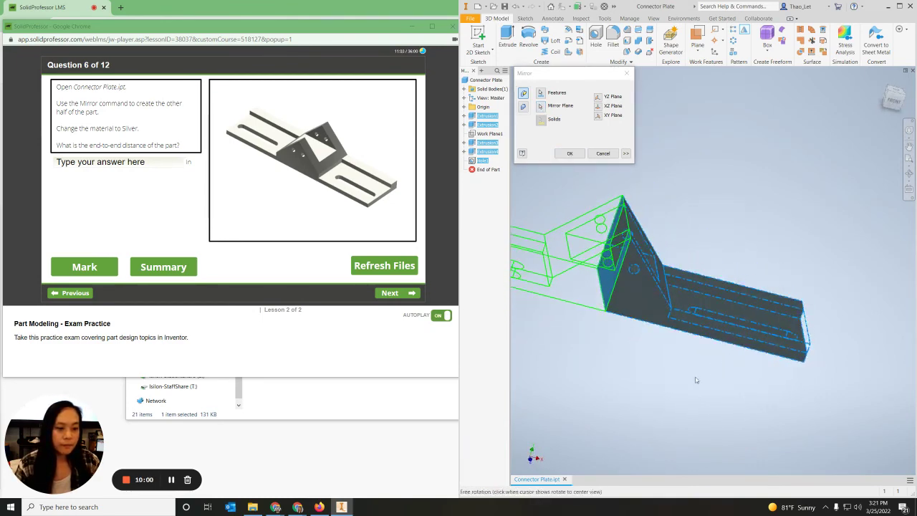
click(570, 154)
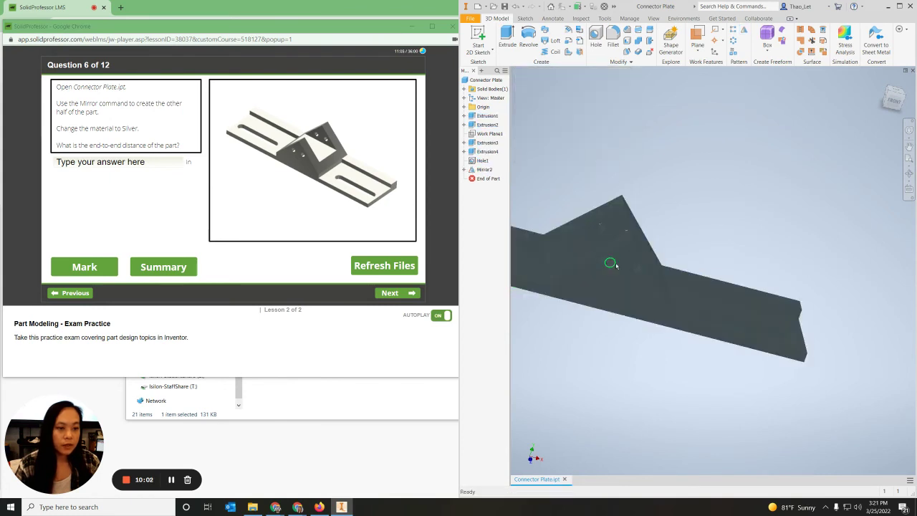
Step: Search the material library for silver and assign Silver to the connector plate, accepting the existing local copy
shift+middle_drag(600, 371, 701, 337)
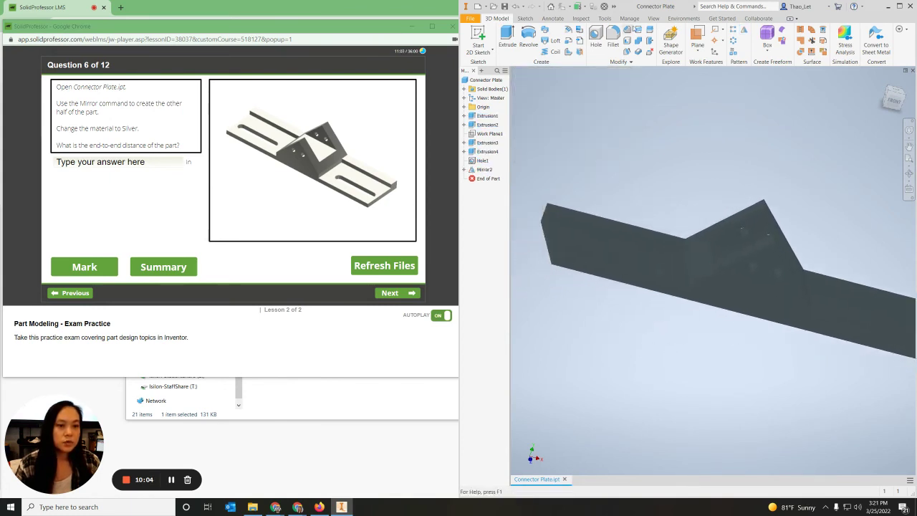
shift+middle_drag(631, 287, 613, 265)
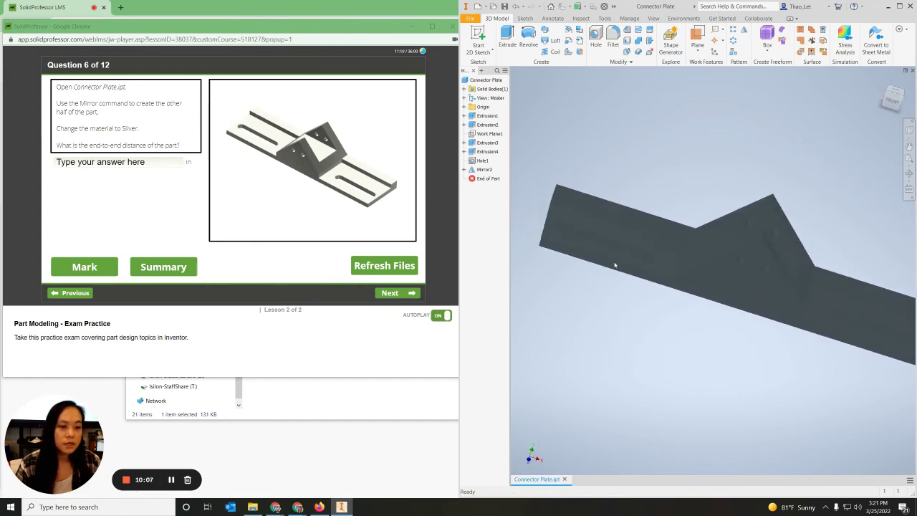
click(604, 7)
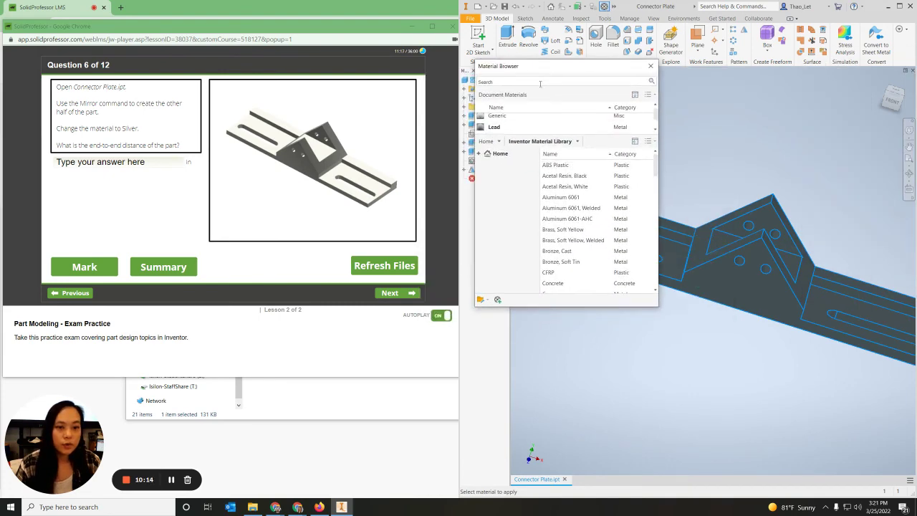
click(524, 82)
text(silver)
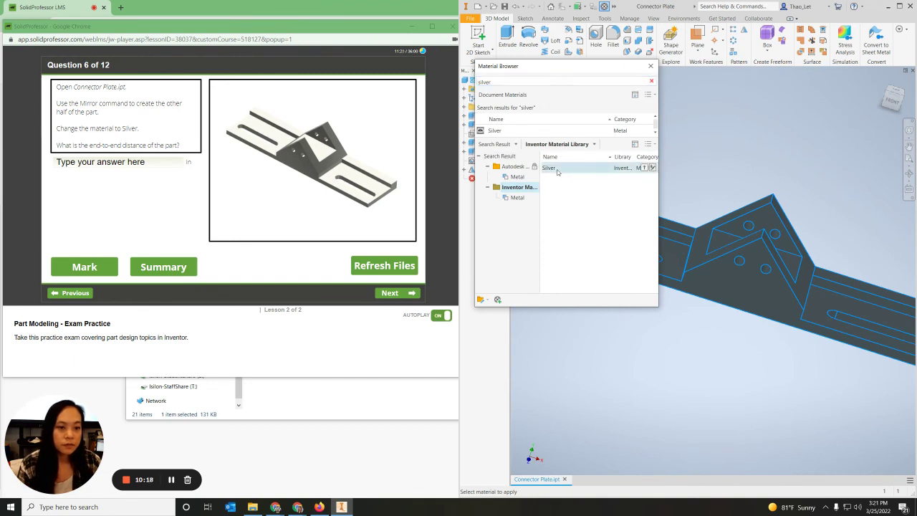
double_click(557, 172)
click(542, 207)
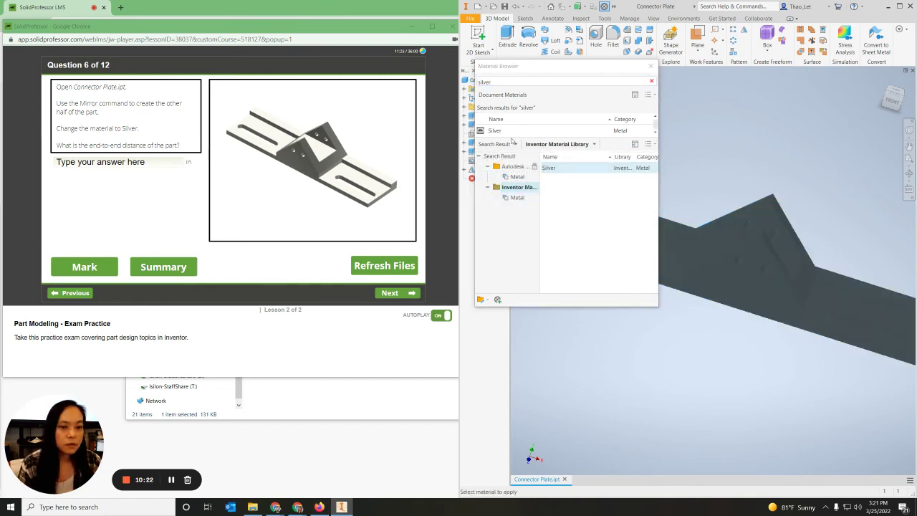
Step: Clear the material search, find Silver in the Inventor Material Library and assign it to the connector plate, accepting the existing local copy
click(651, 81)
scroll(592, 282, down, 15)
scroll(591, 281, up, 5)
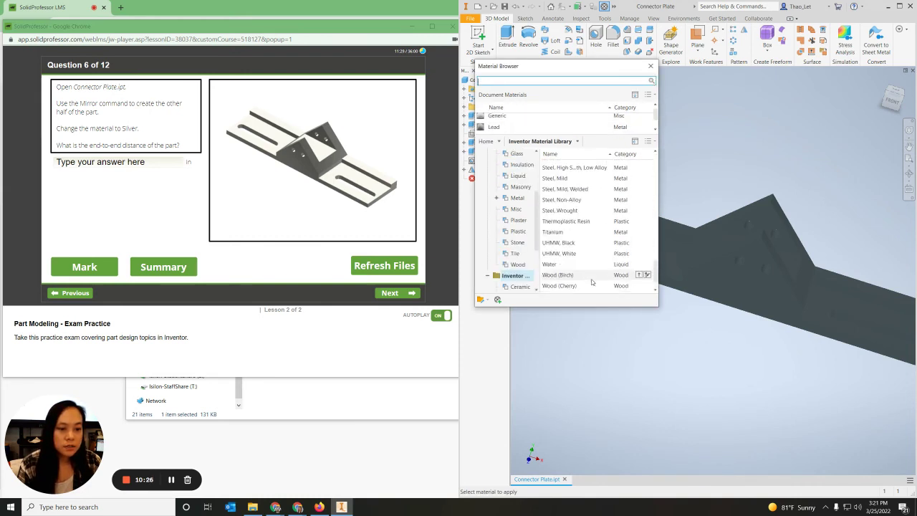
scroll(551, 220, up, 1)
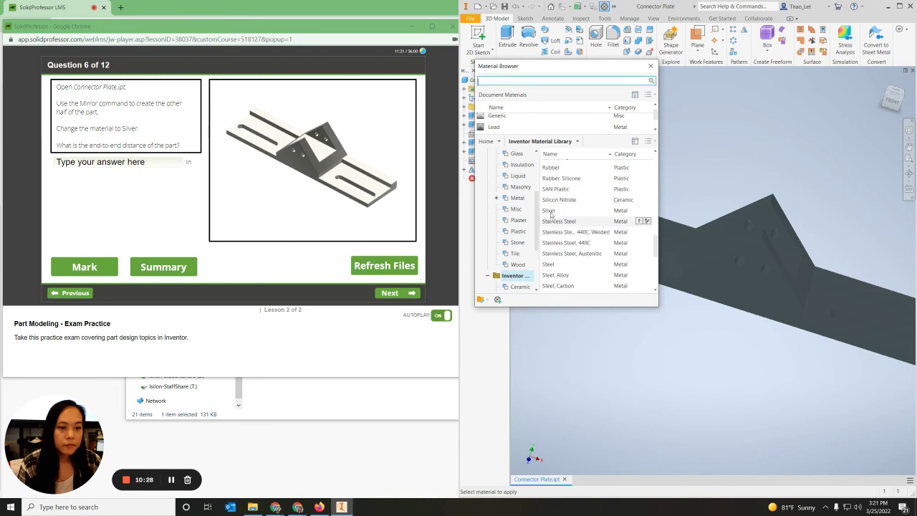
click(549, 211)
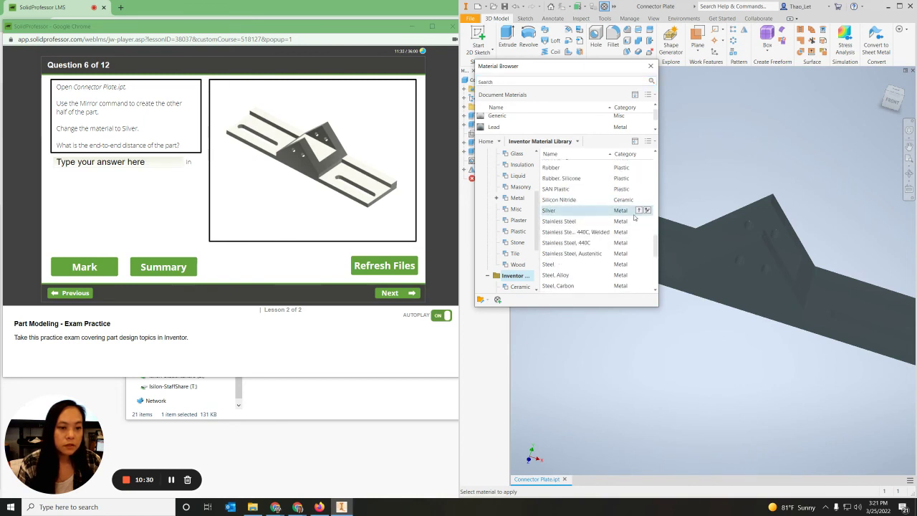
mouse_move(634, 214)
double_click(600, 213)
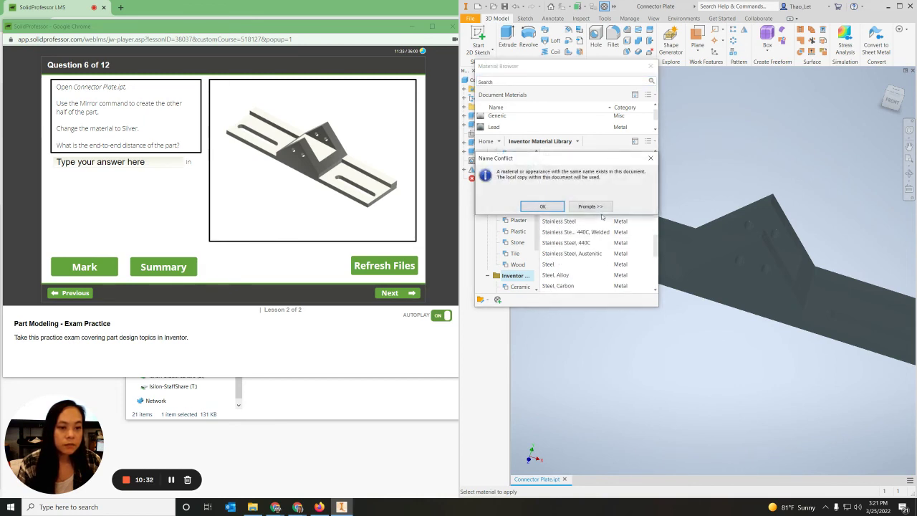
click(543, 205)
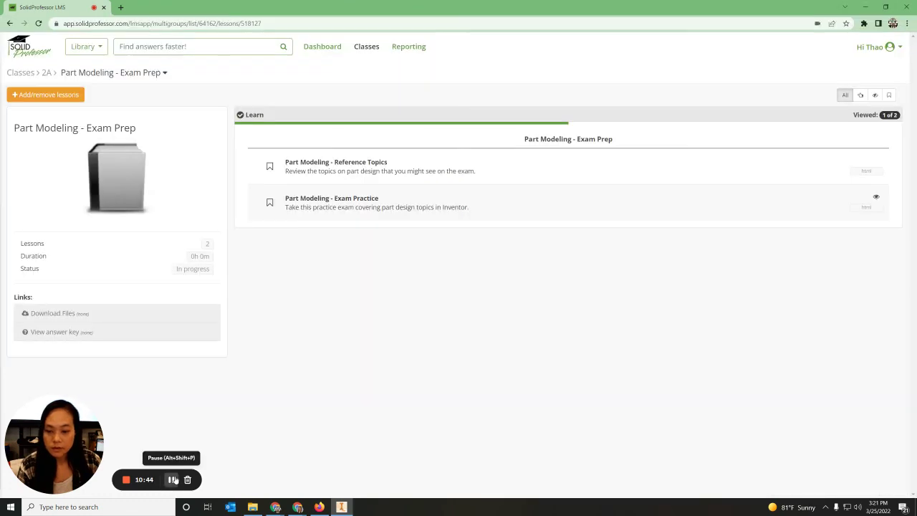
Step: Return to Inventor, pick Silver among the document materials for the connector plate and close the Material Browser
click(341, 506)
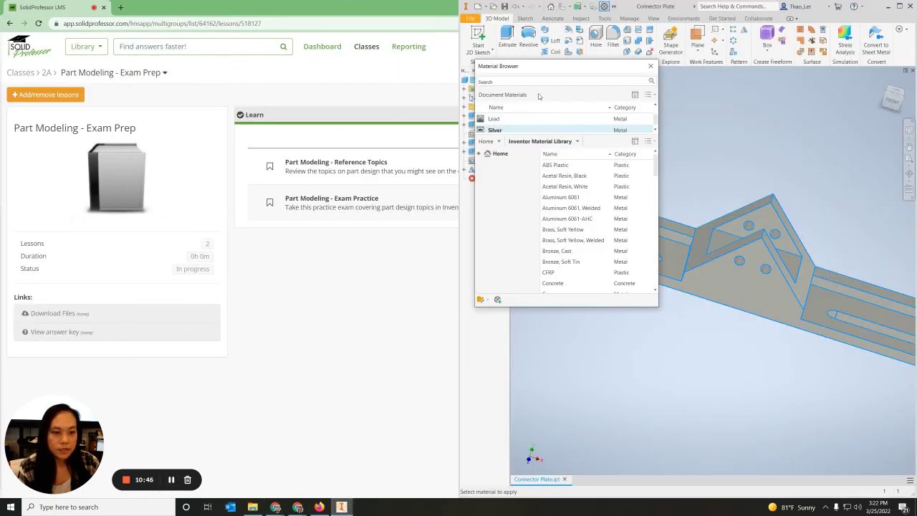
click(651, 66)
click(604, 6)
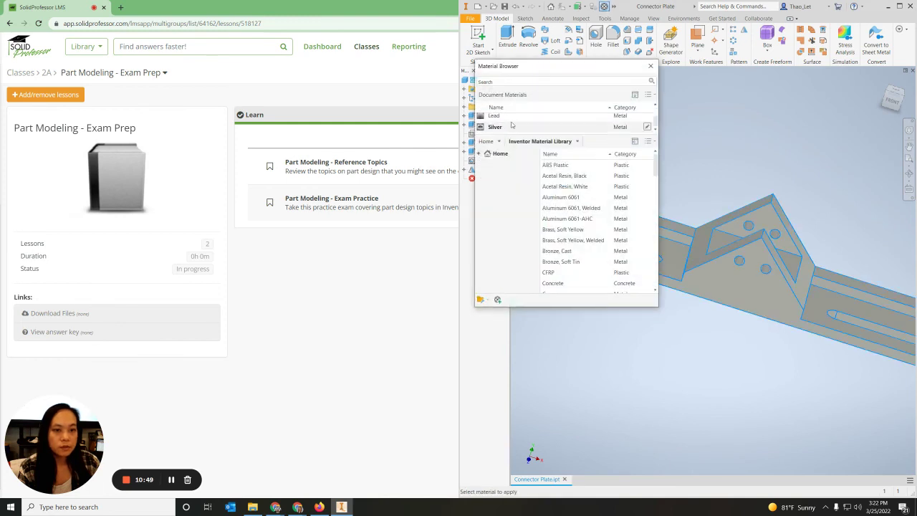
click(499, 127)
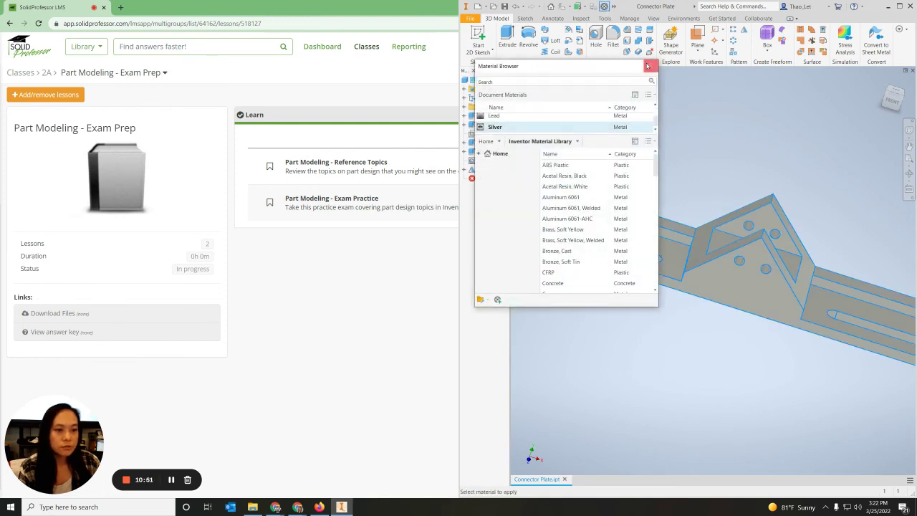
click(650, 66)
Step: Bring the Question 6 exam window back, measure the connector plate's full-length lower edge and move the measurement results clear of the question
shift+middle_drag(745, 236, 781, 242)
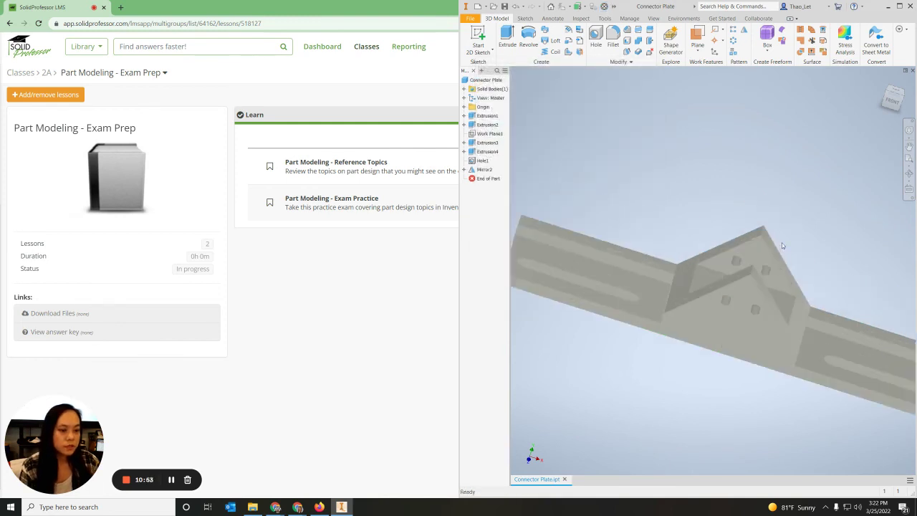
scroll(650, 298, down, 3)
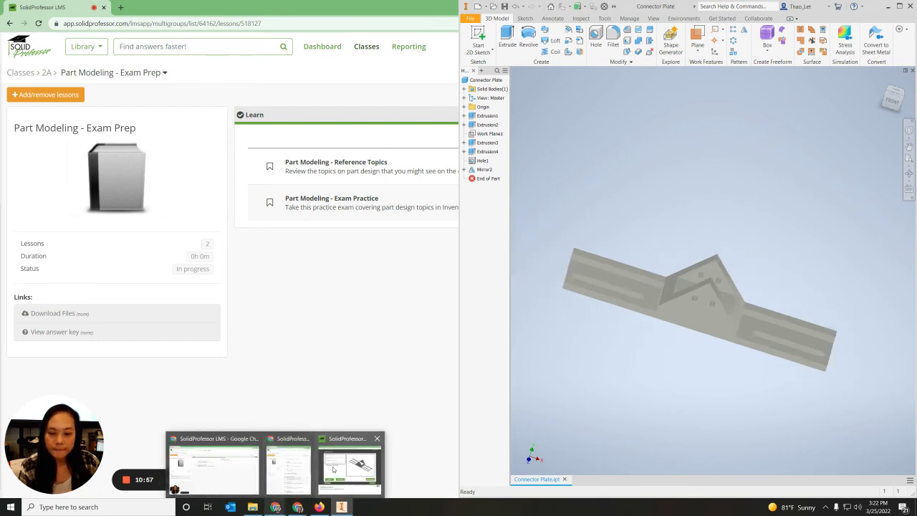
click(350, 466)
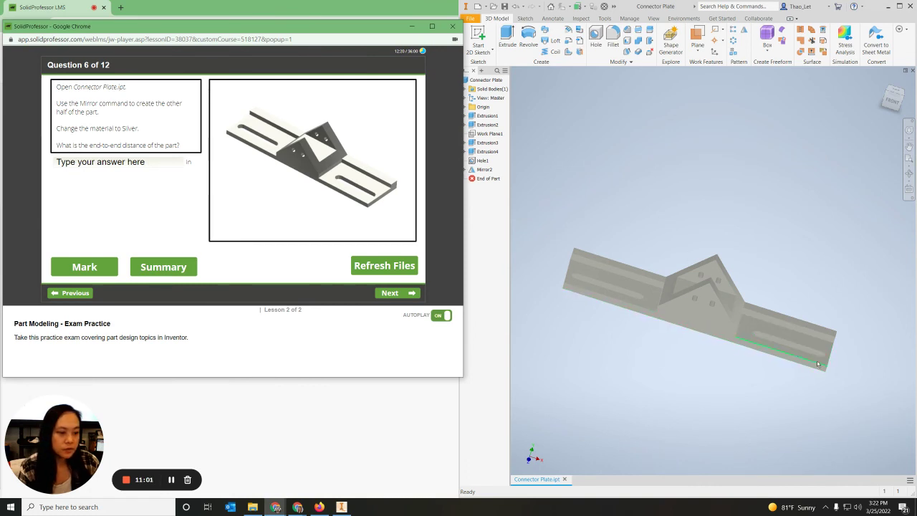
click(581, 18)
click(472, 36)
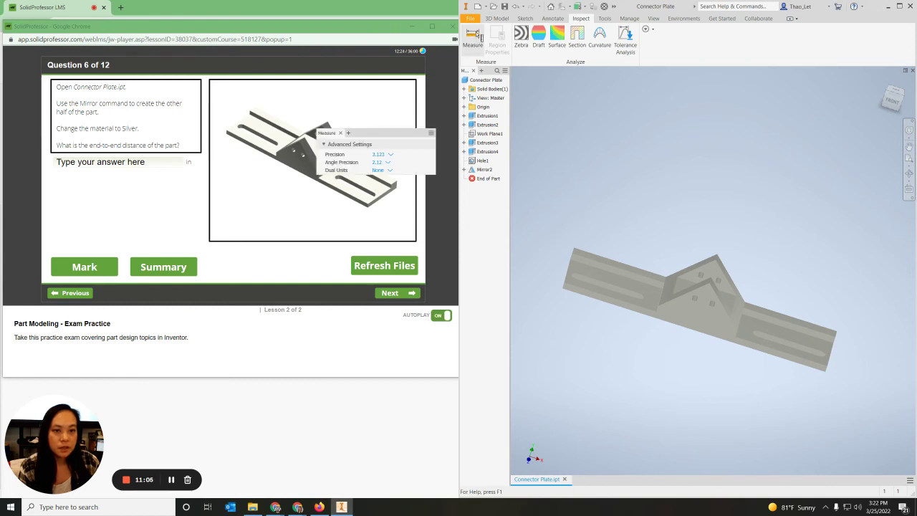
click(603, 300)
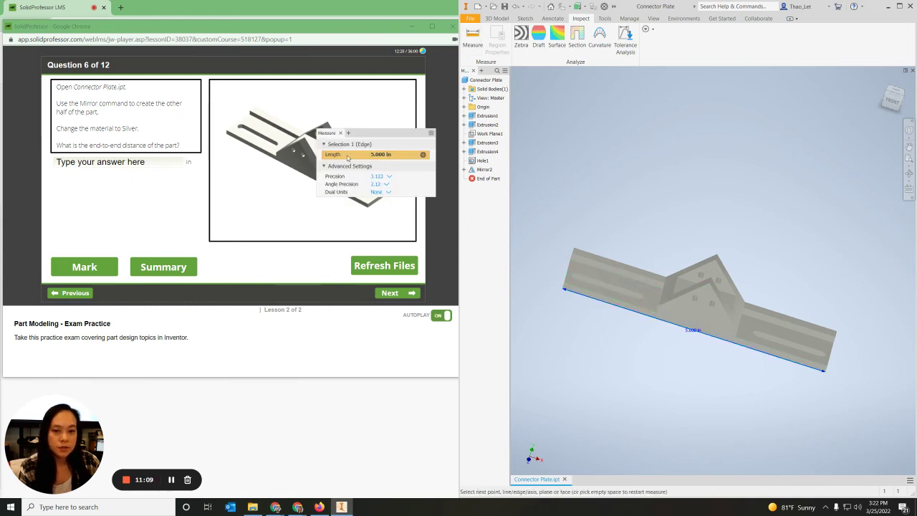
drag(385, 135, 602, 129)
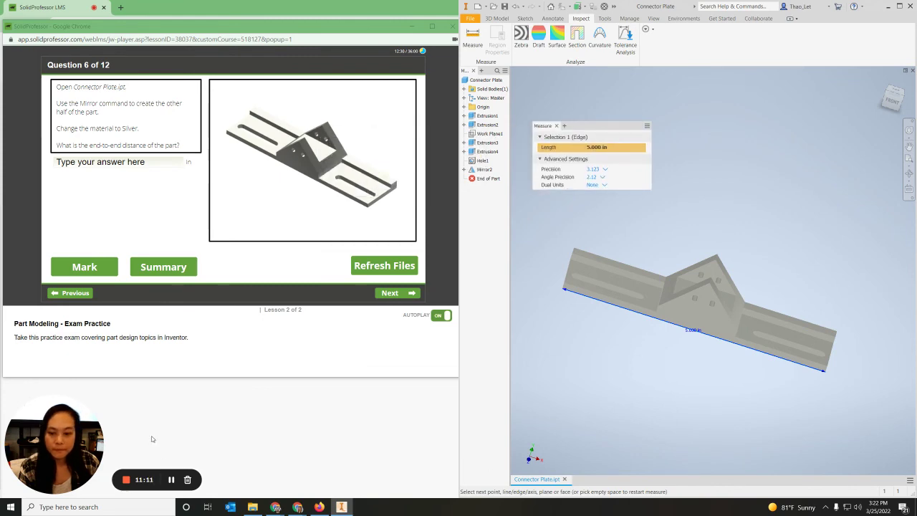